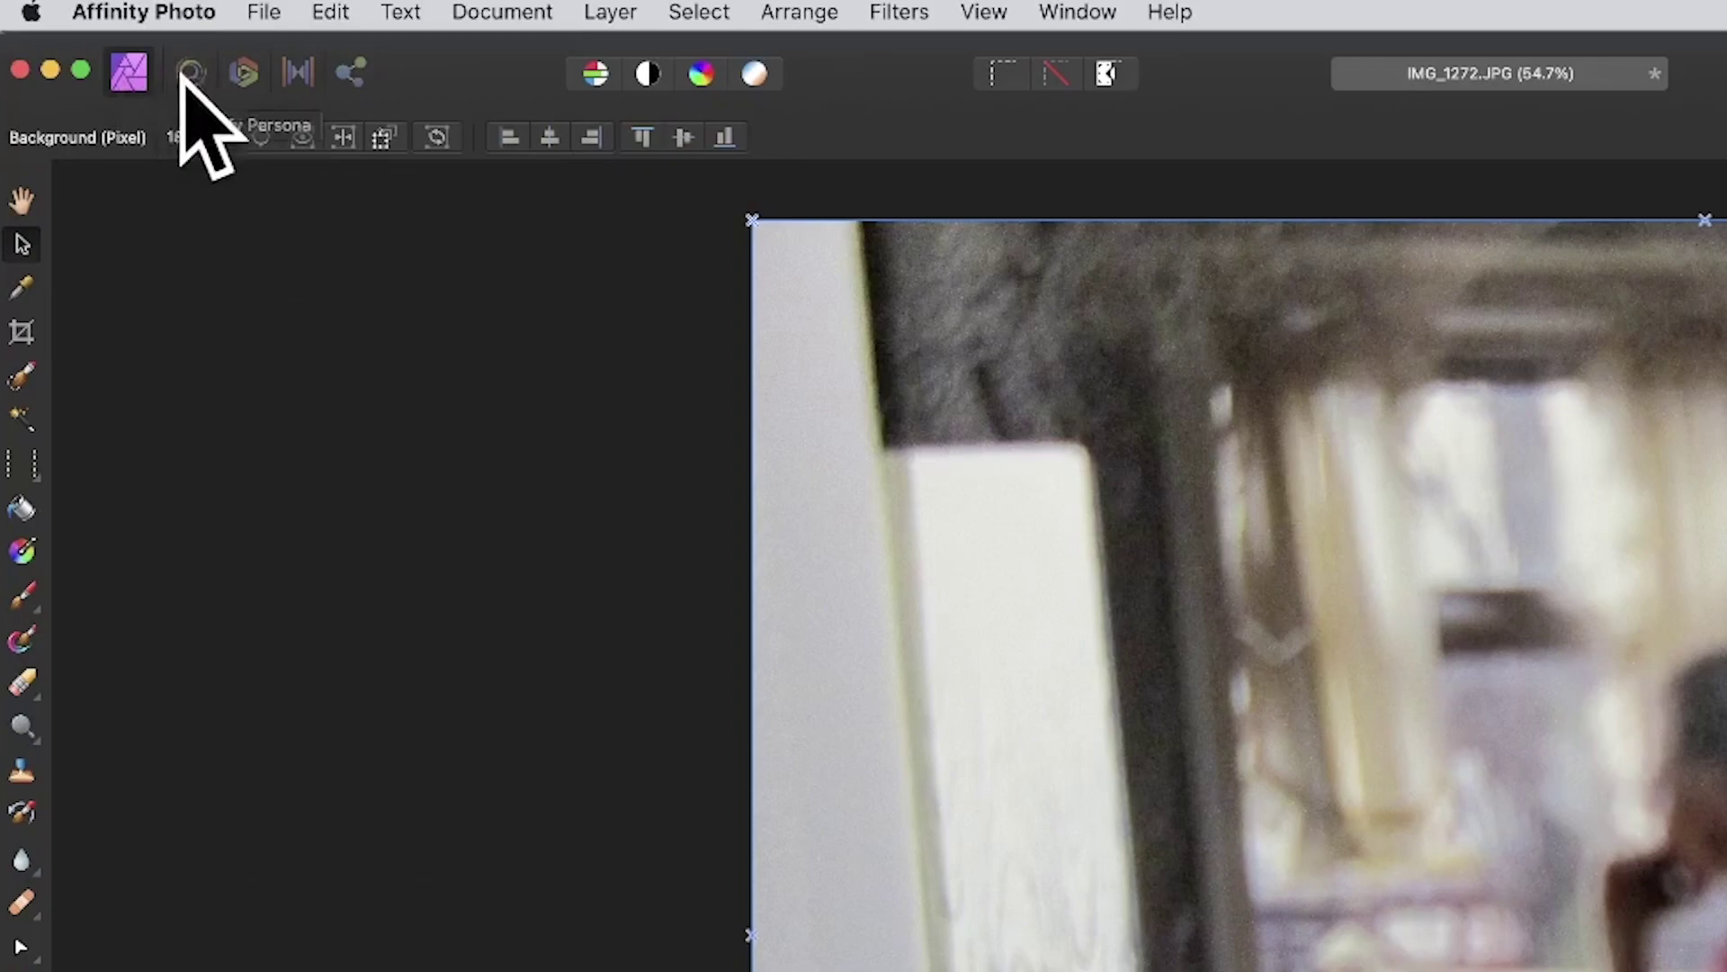
Enter the Liquify Persona so a mesh grid covers IMG_1272.JPG.
left_click(189, 71)
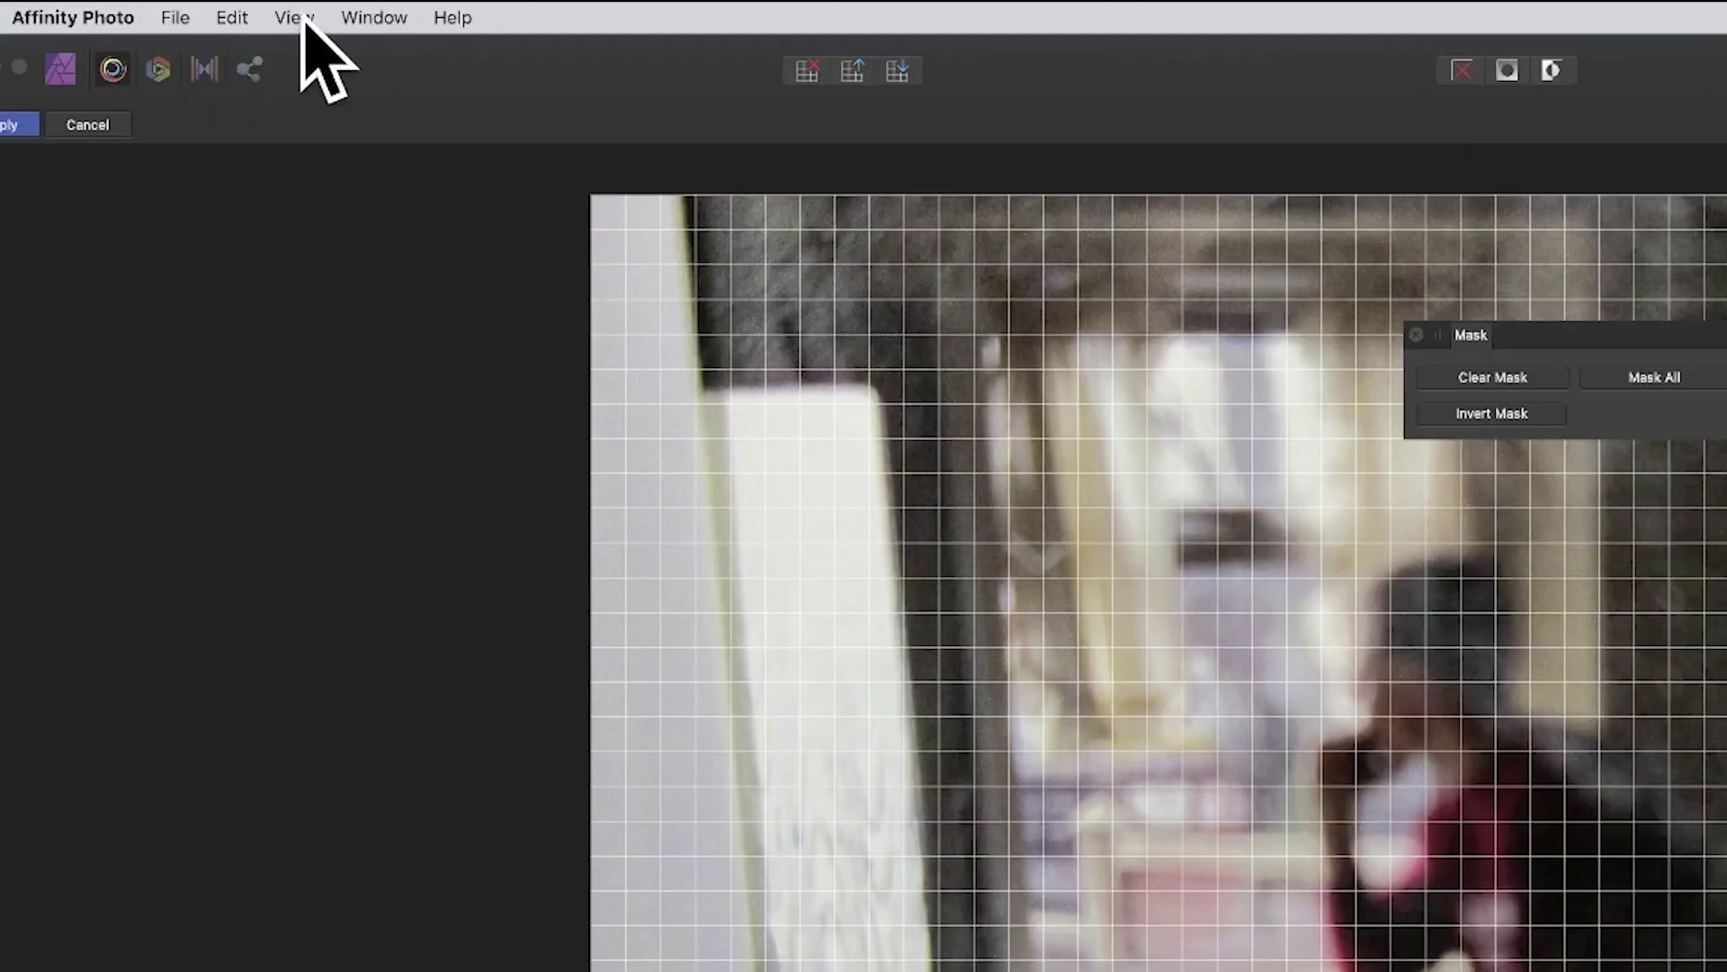
Turn on the Brush settings panel from the View > Studio menu.
left_click(294, 18)
mouse_move(331, 410)
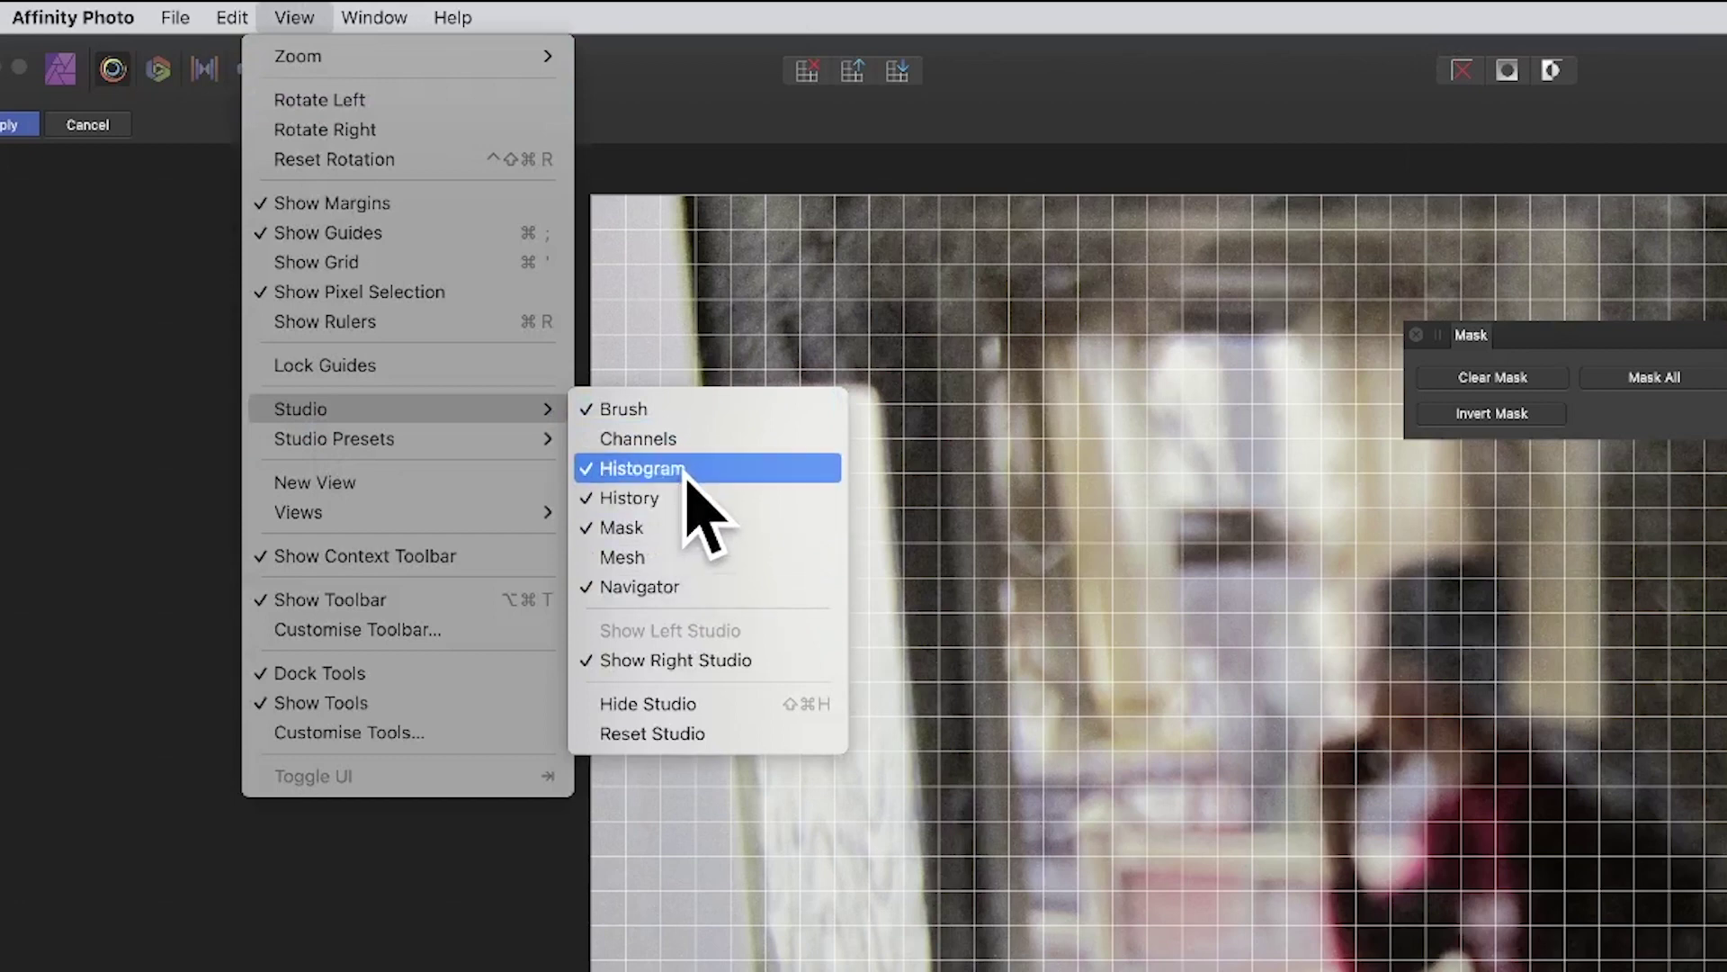
left_click(804, 410)
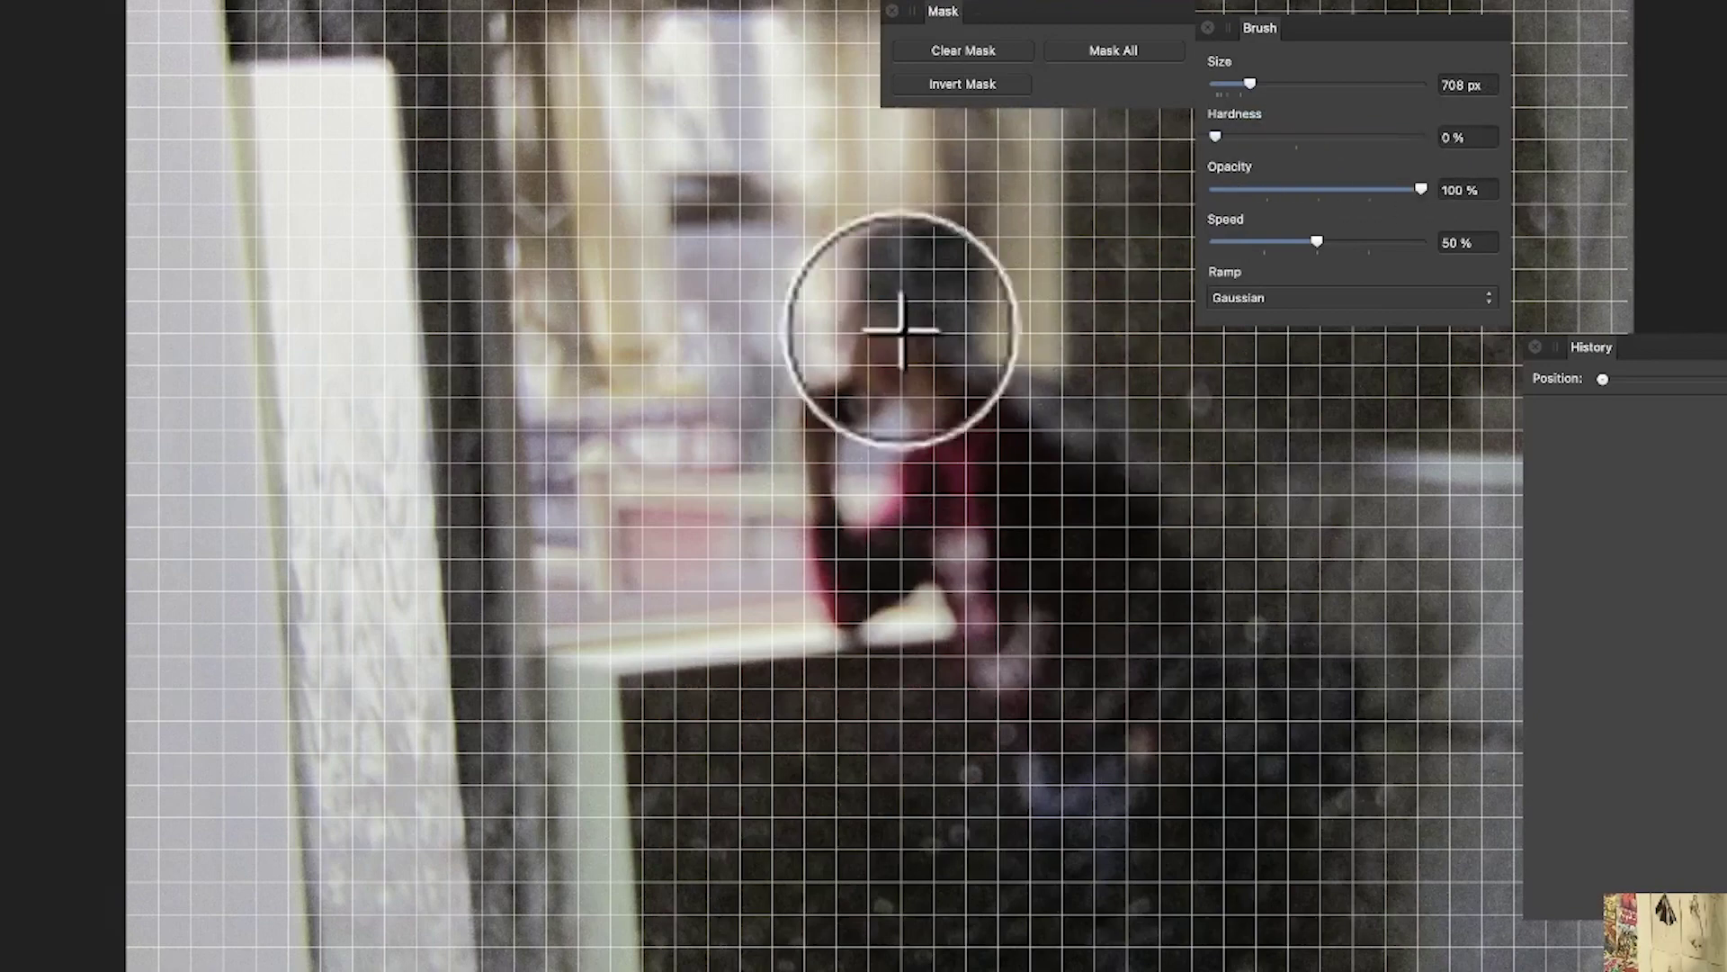
Paint a freeze mask over the figure's head with a soft brush (about 6% hardness).
mouse_move(909, 282)
left_mouse_down()
mouse_move(938, 346)
mouse_move(917, 292)
left_mouse_up()
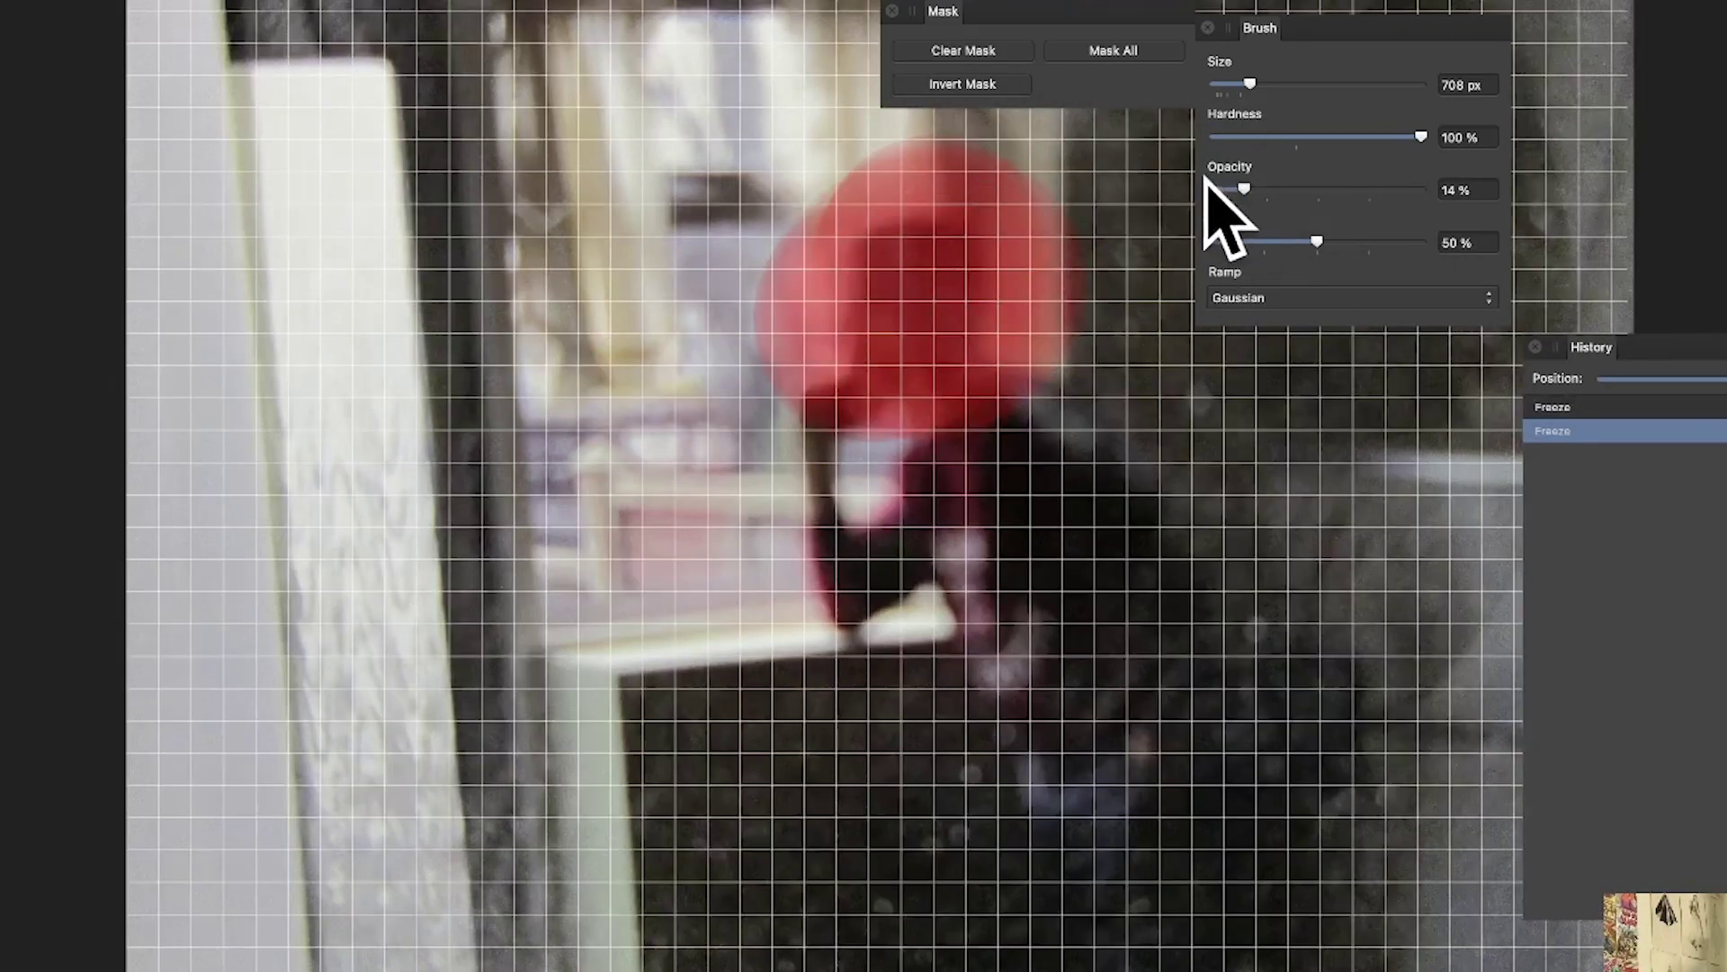
key("super+z")
left_click_drag(1315, 184, 1417, 189)
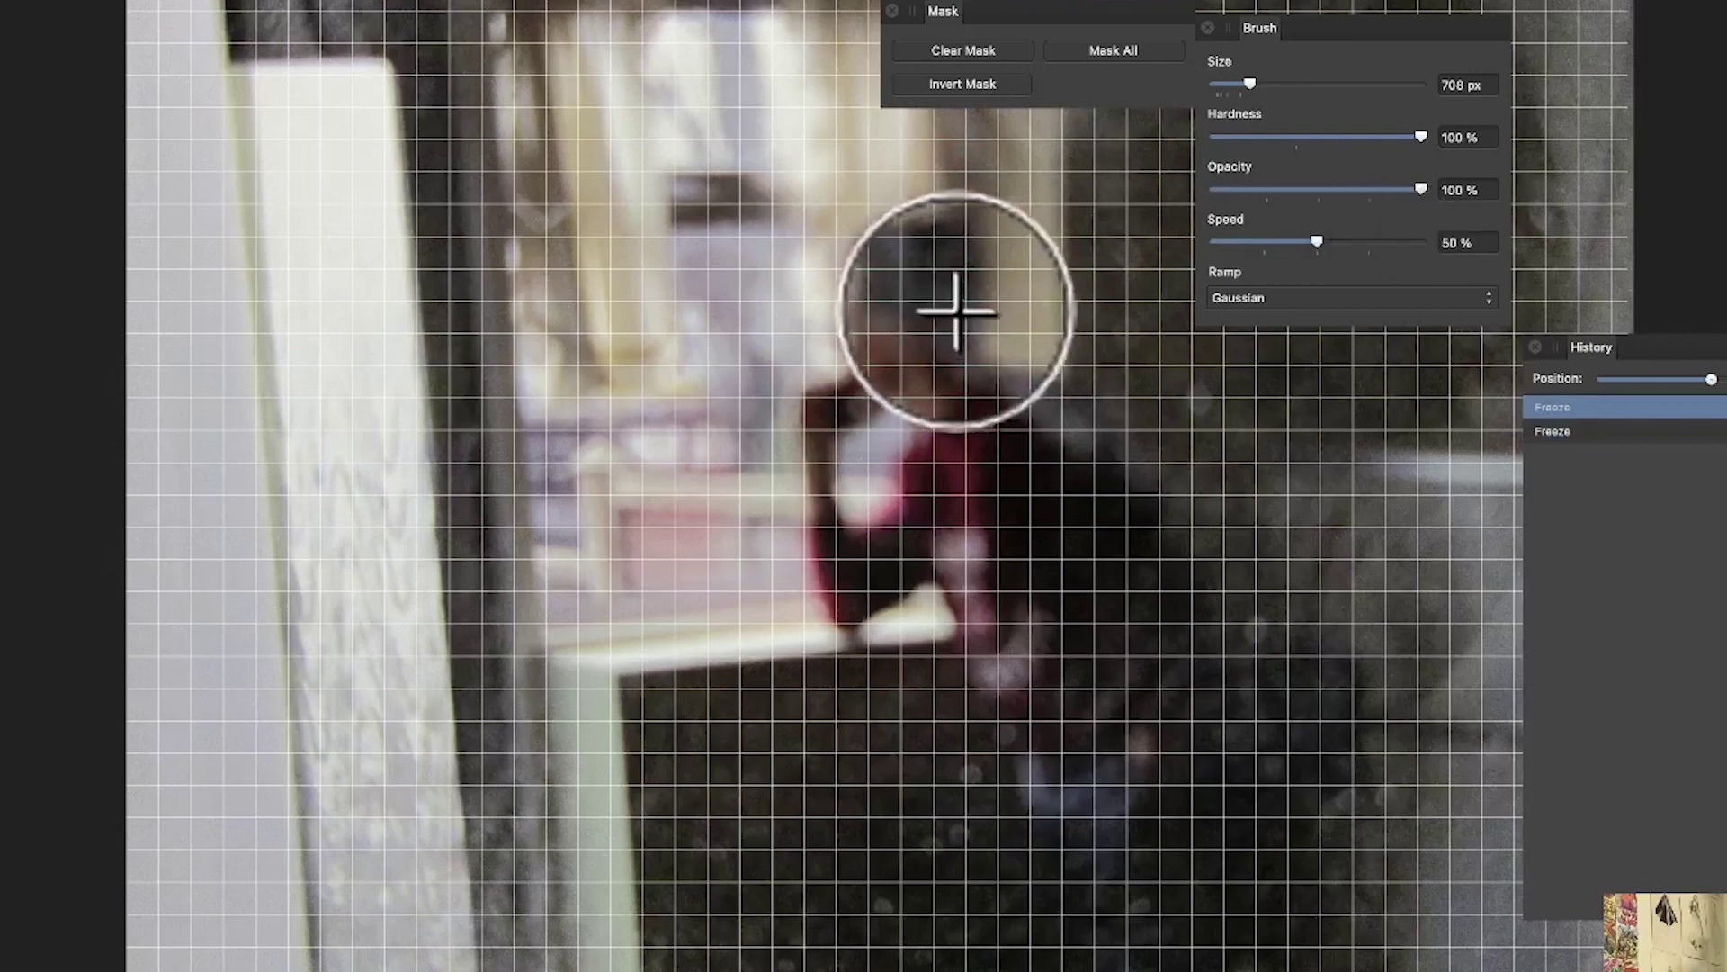
left_click_drag(956, 310, 918, 335)
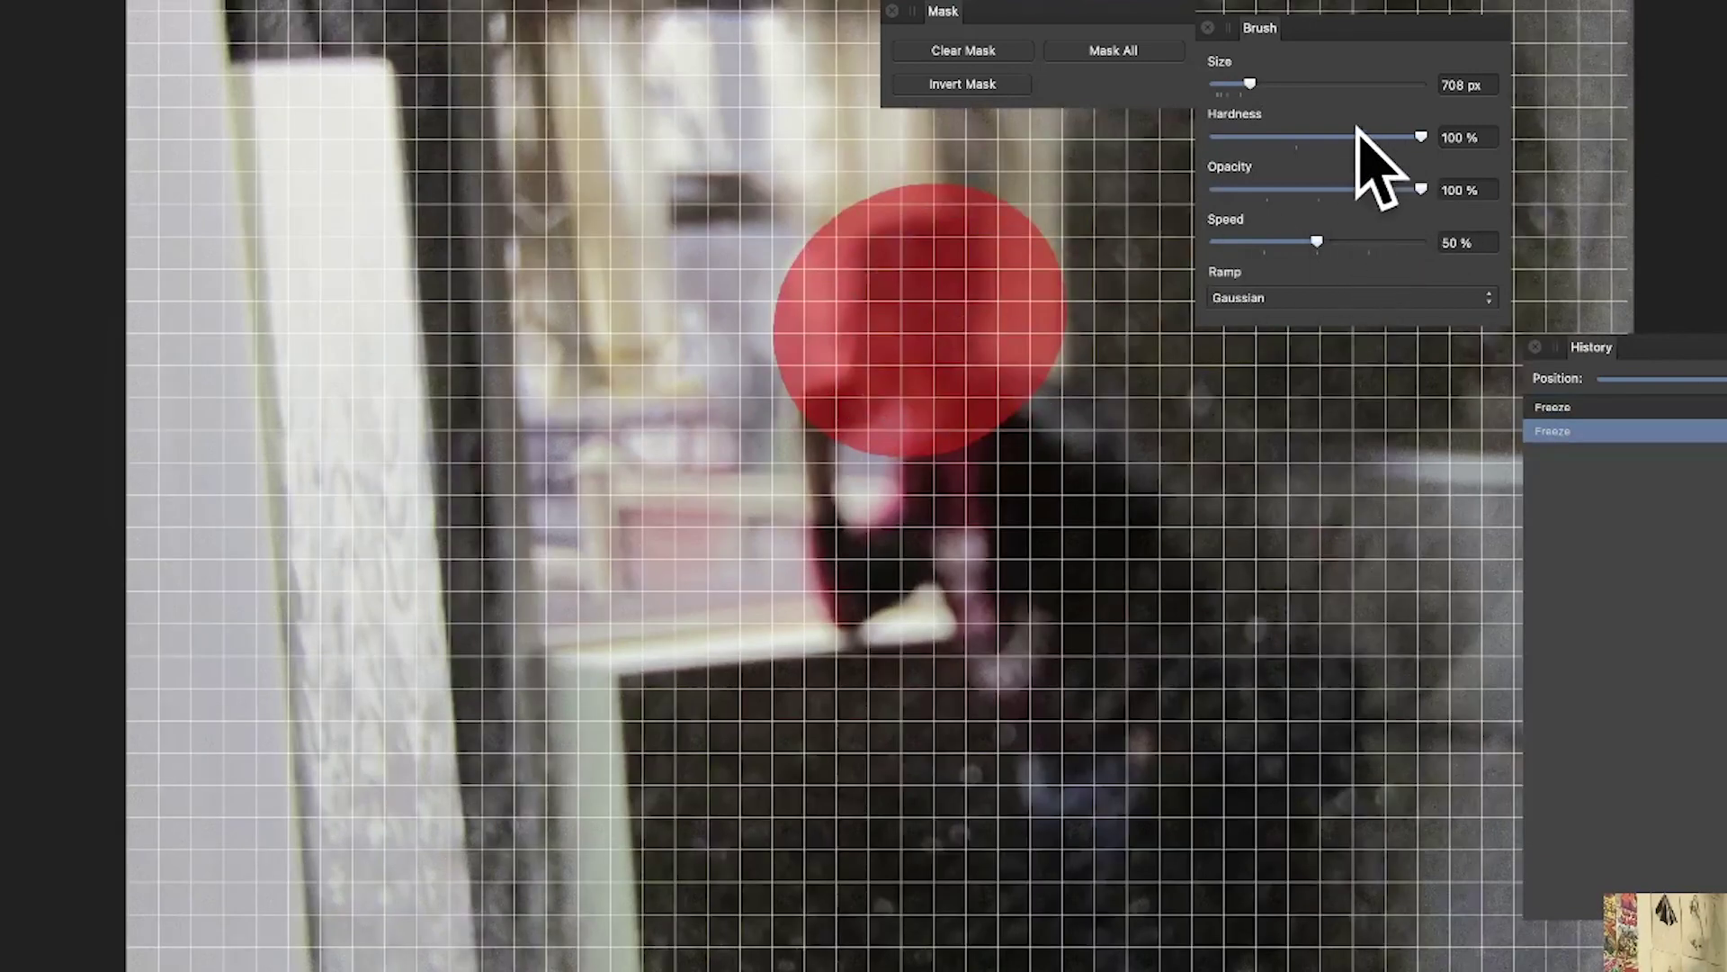
left_click_drag(1354, 136, 1230, 136)
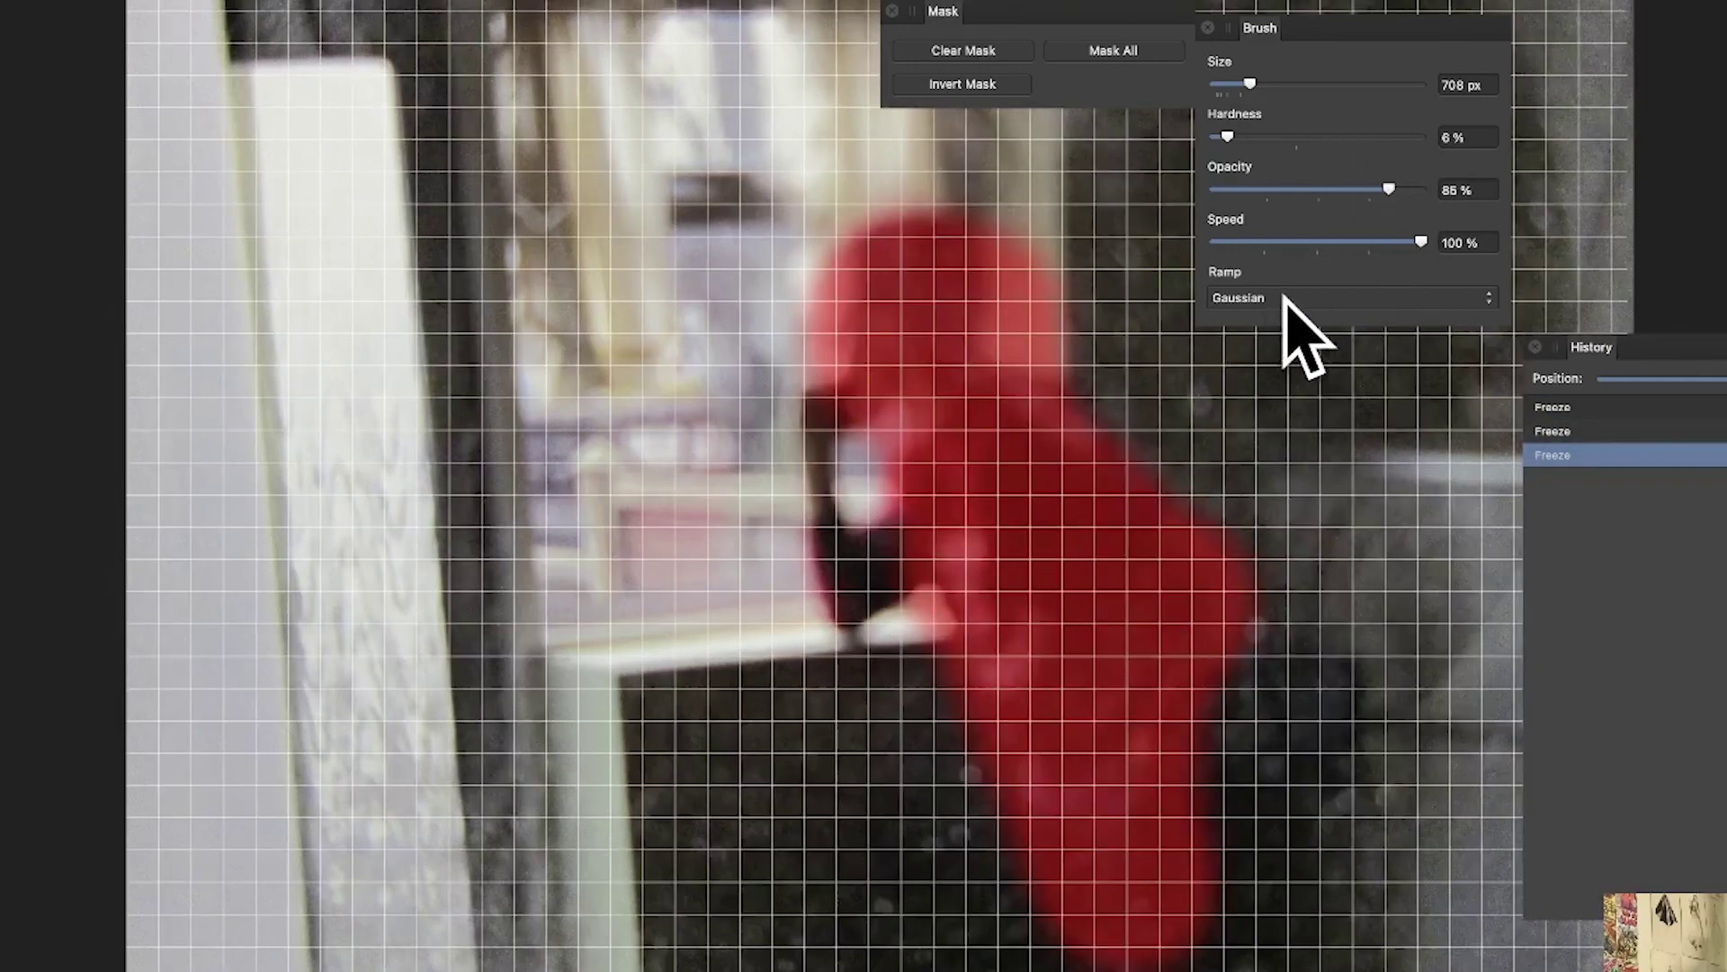
Try the Square brush ramp, undo it, and return the ramp to Gaussian.
left_click(1287, 300)
left_click(1278, 389)
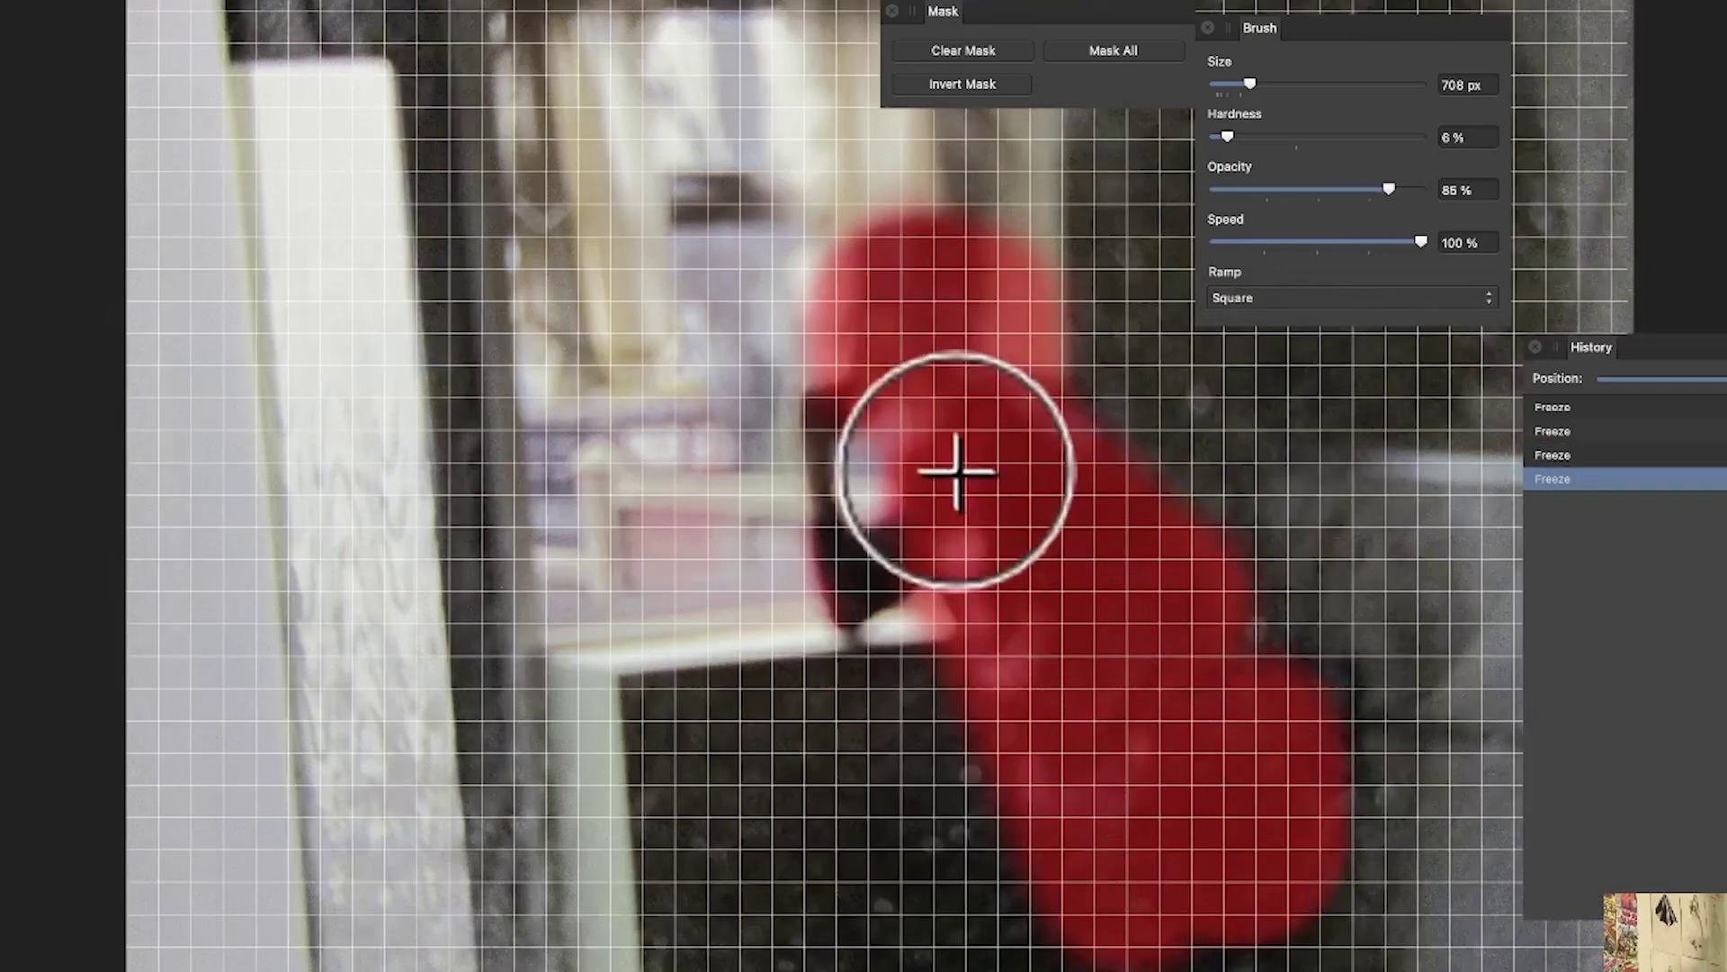
key("super+z")
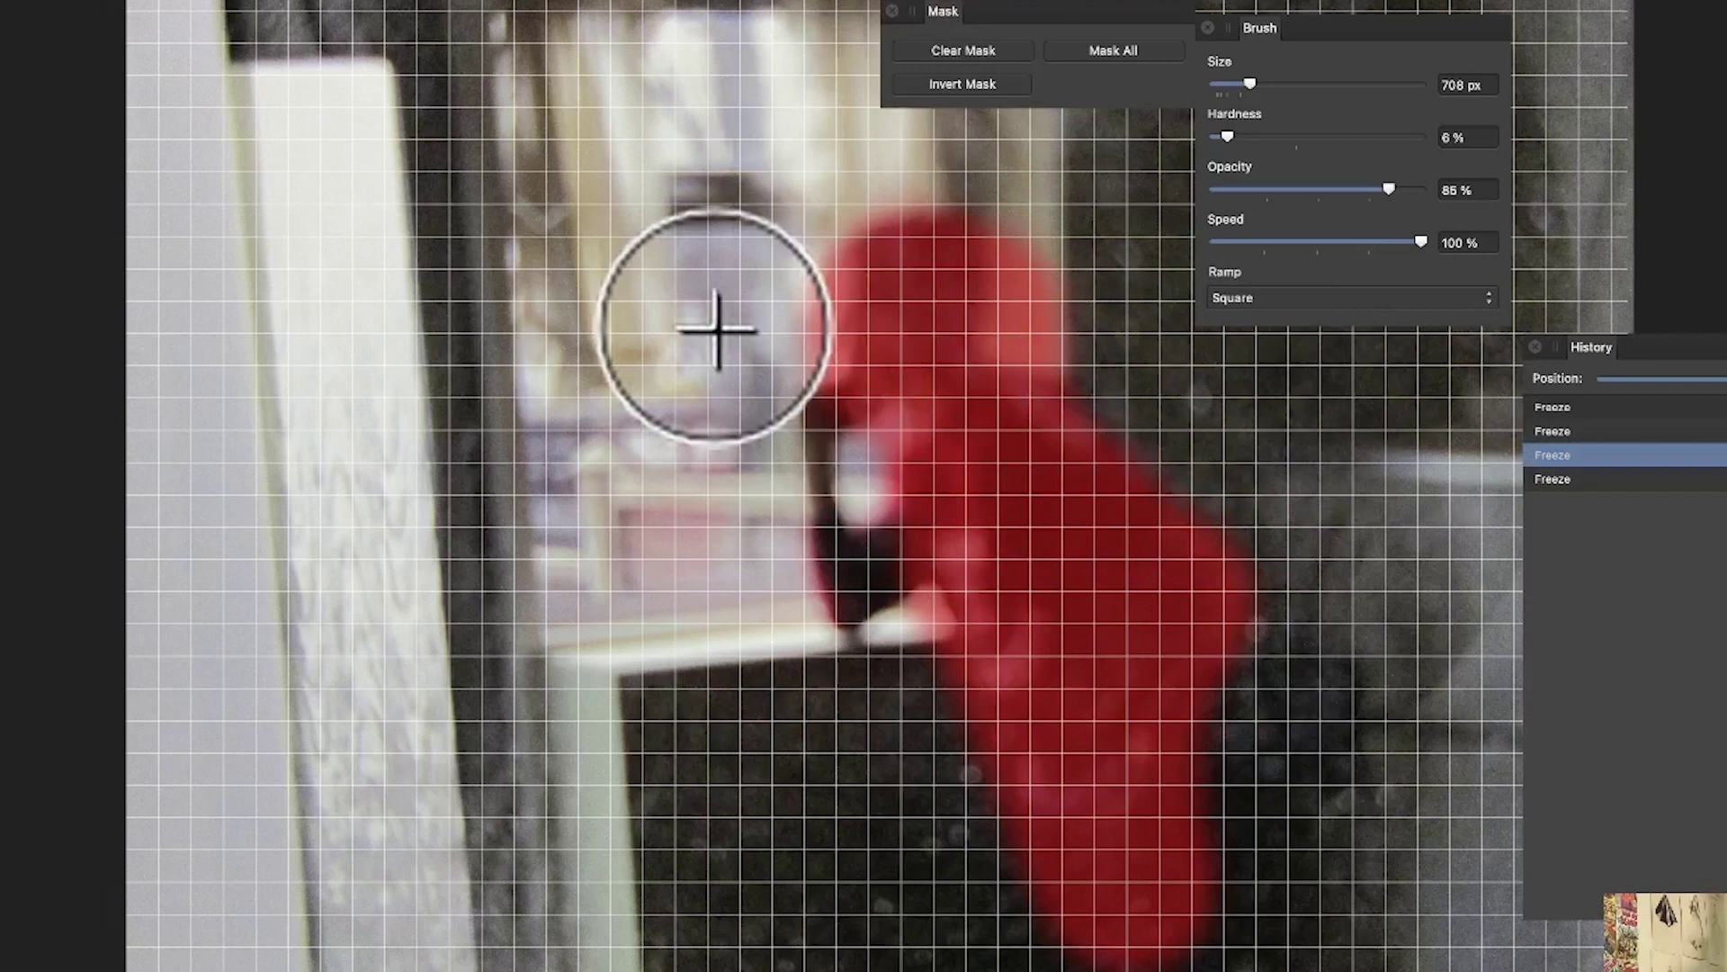
left_click(1300, 297)
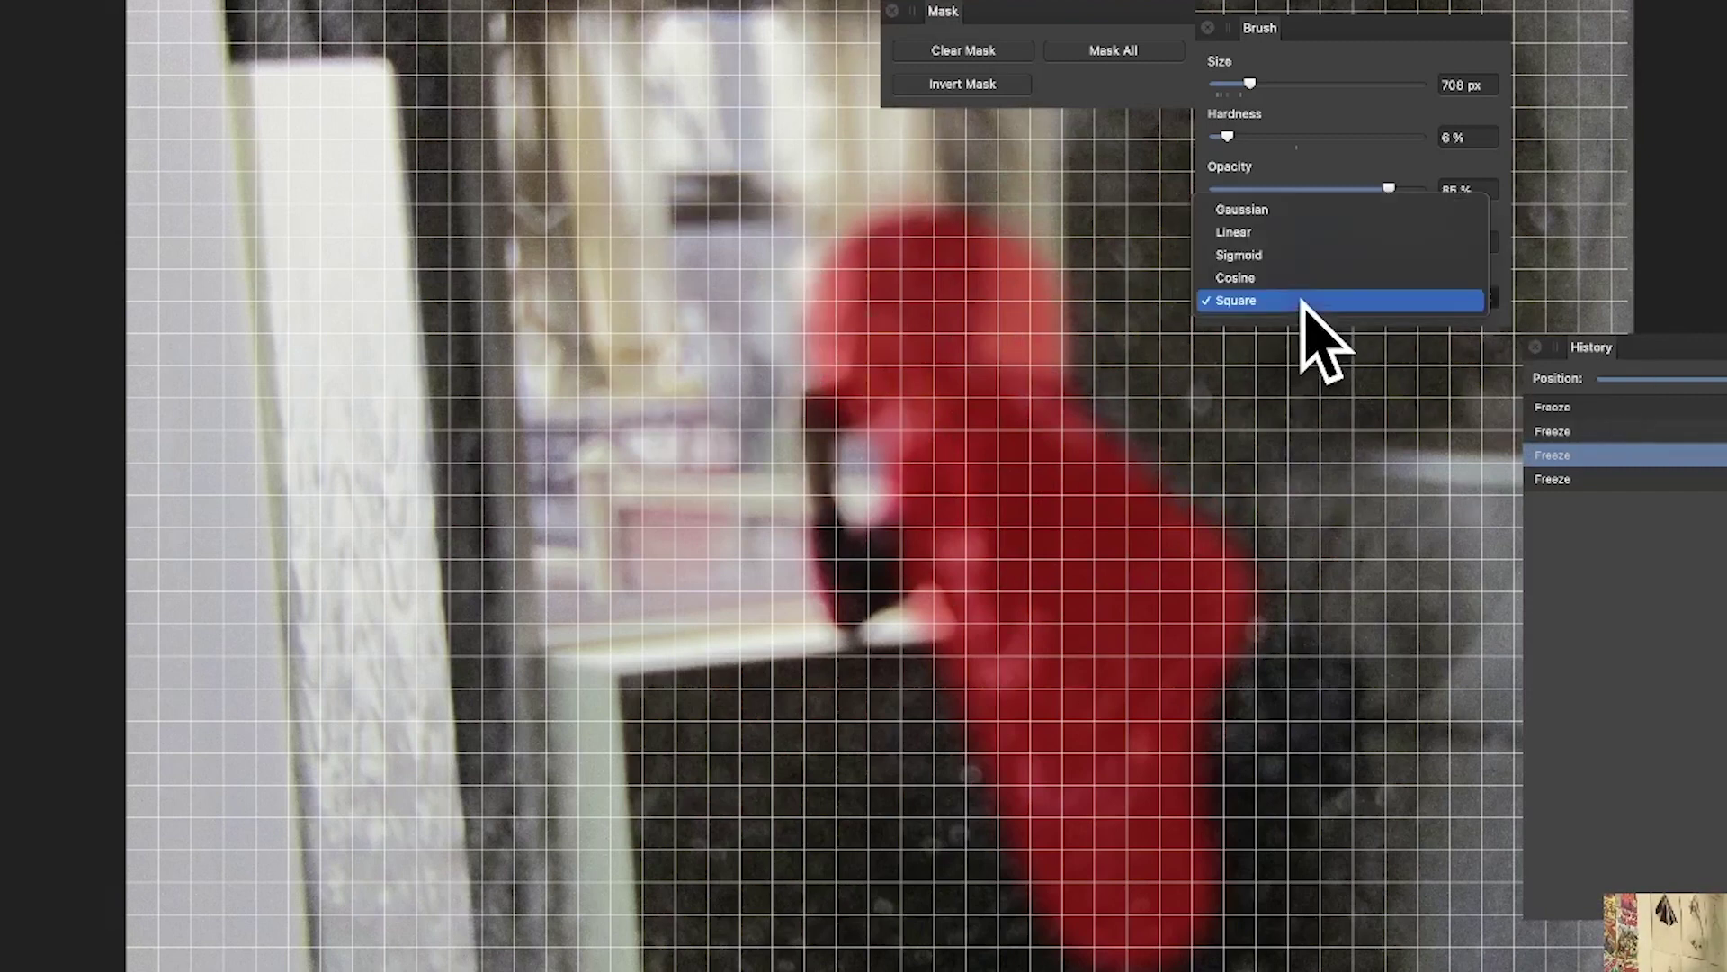
left_click(1273, 209)
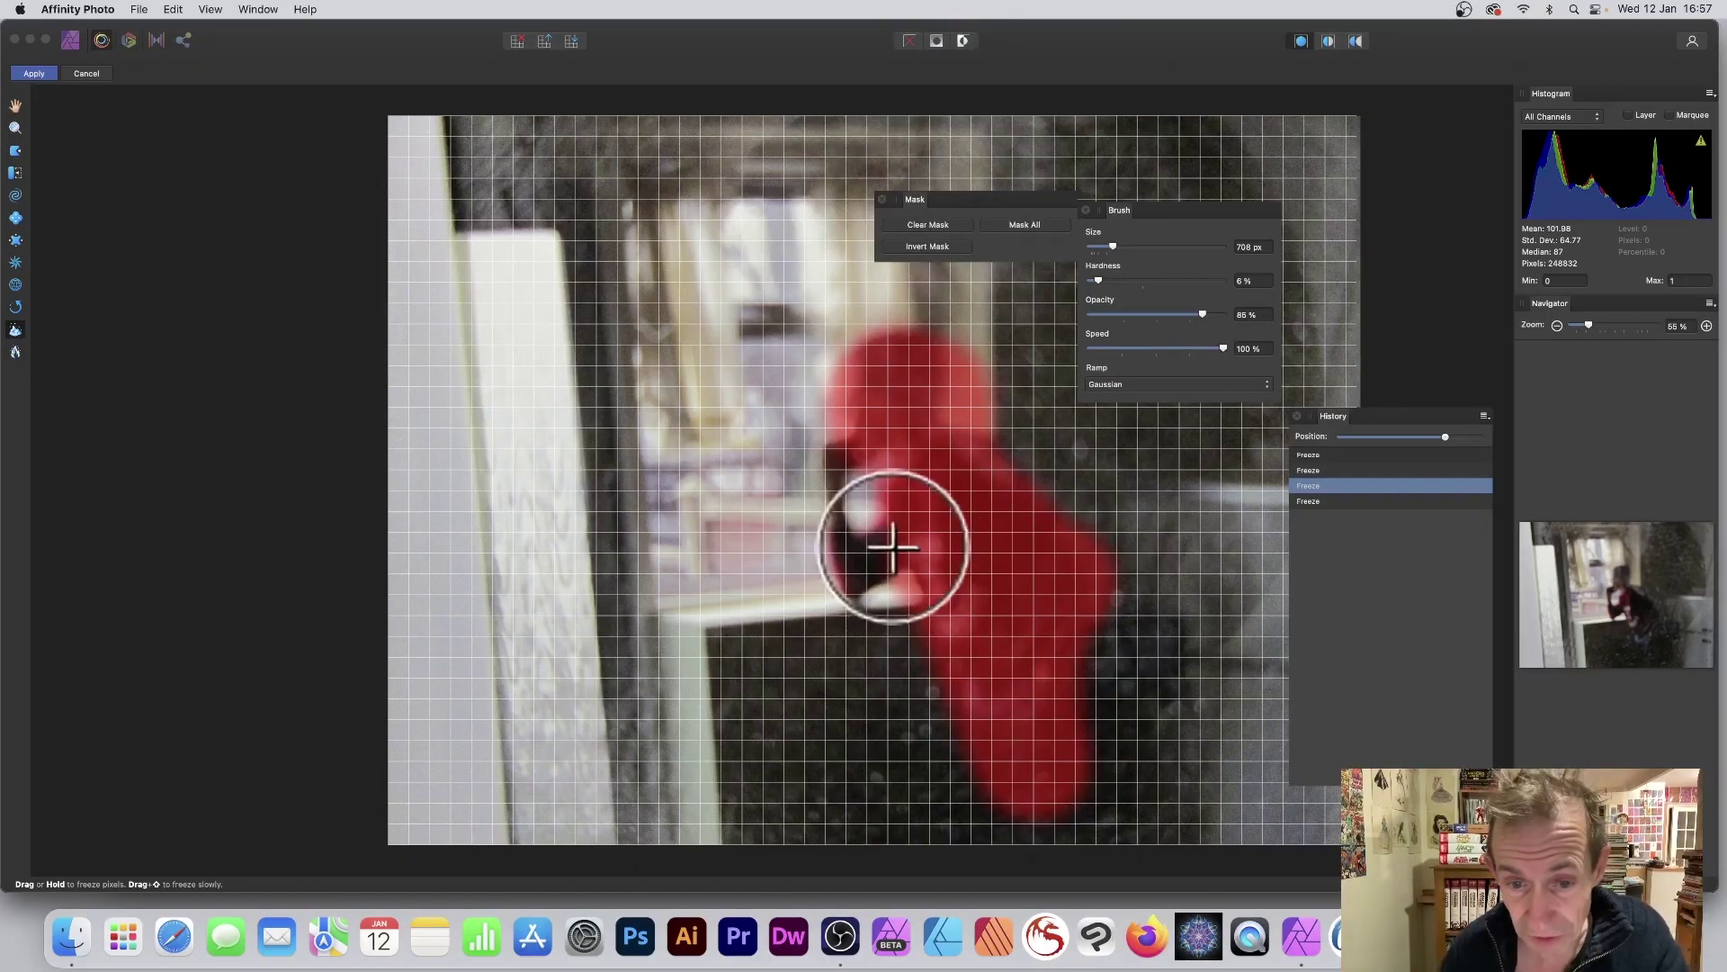
Extend the freeze mask over the figure's left side and lower body.
mouse_move(893, 547)
left_mouse_down()
mouse_move(854, 556)
mouse_move(823, 450)
left_mouse_up()
left_click(1022, 816)
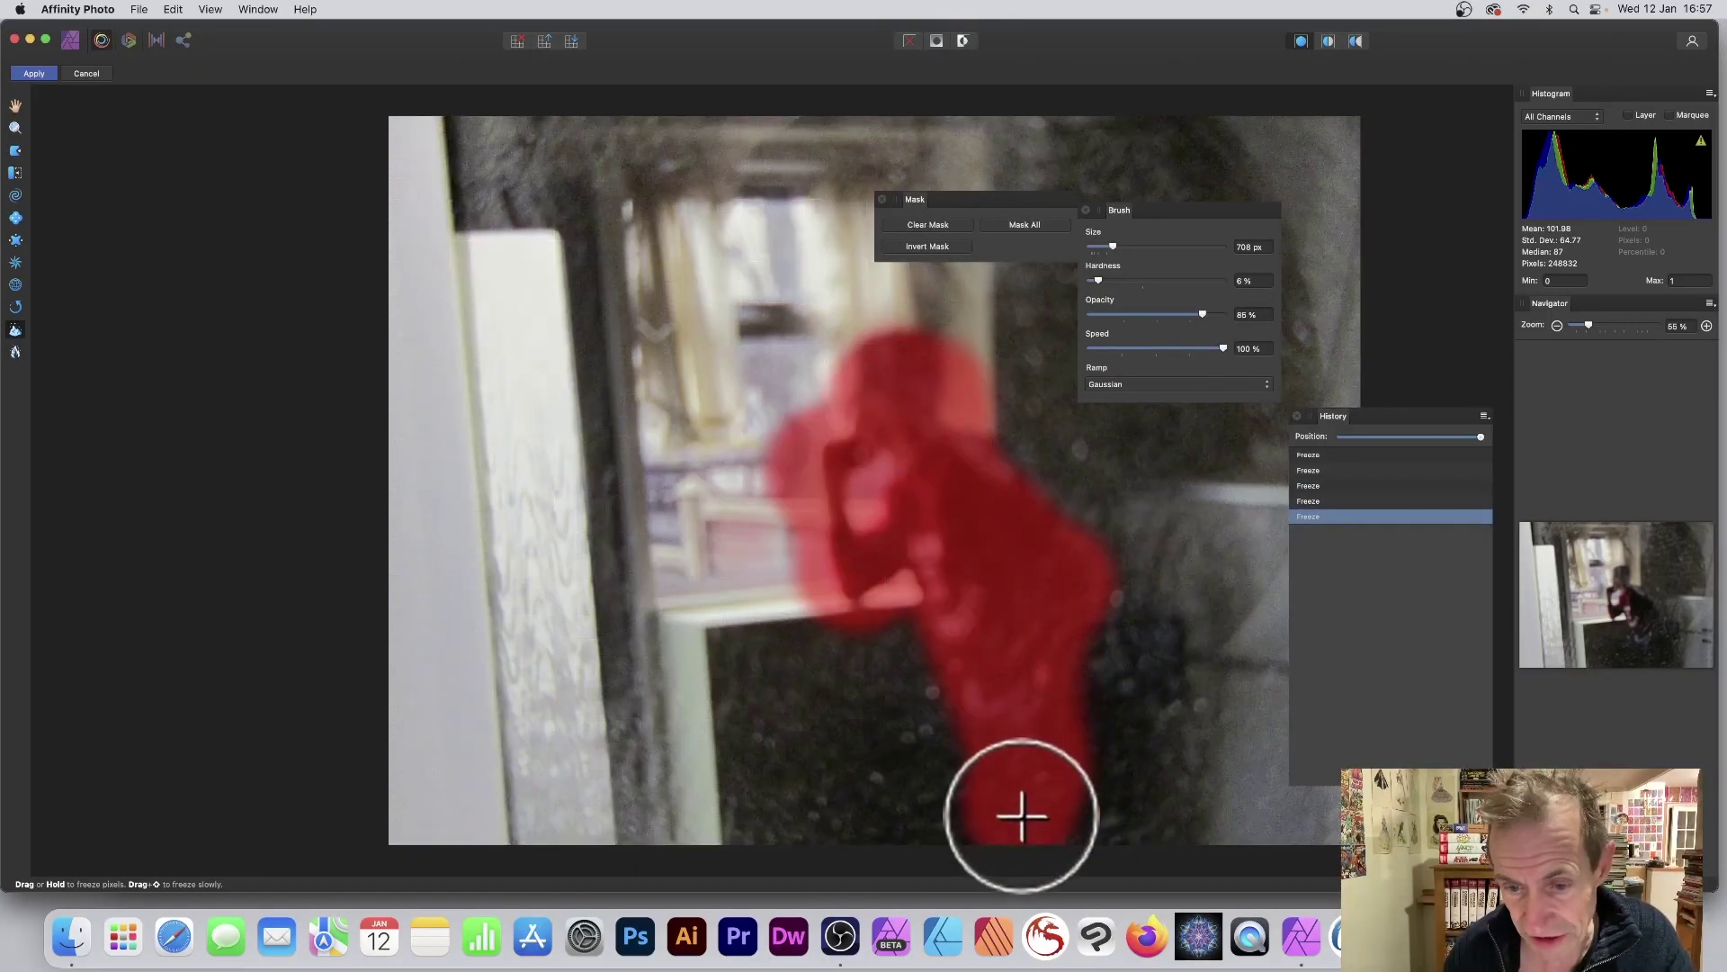
left_click_drag(1022, 816, 1045, 675)
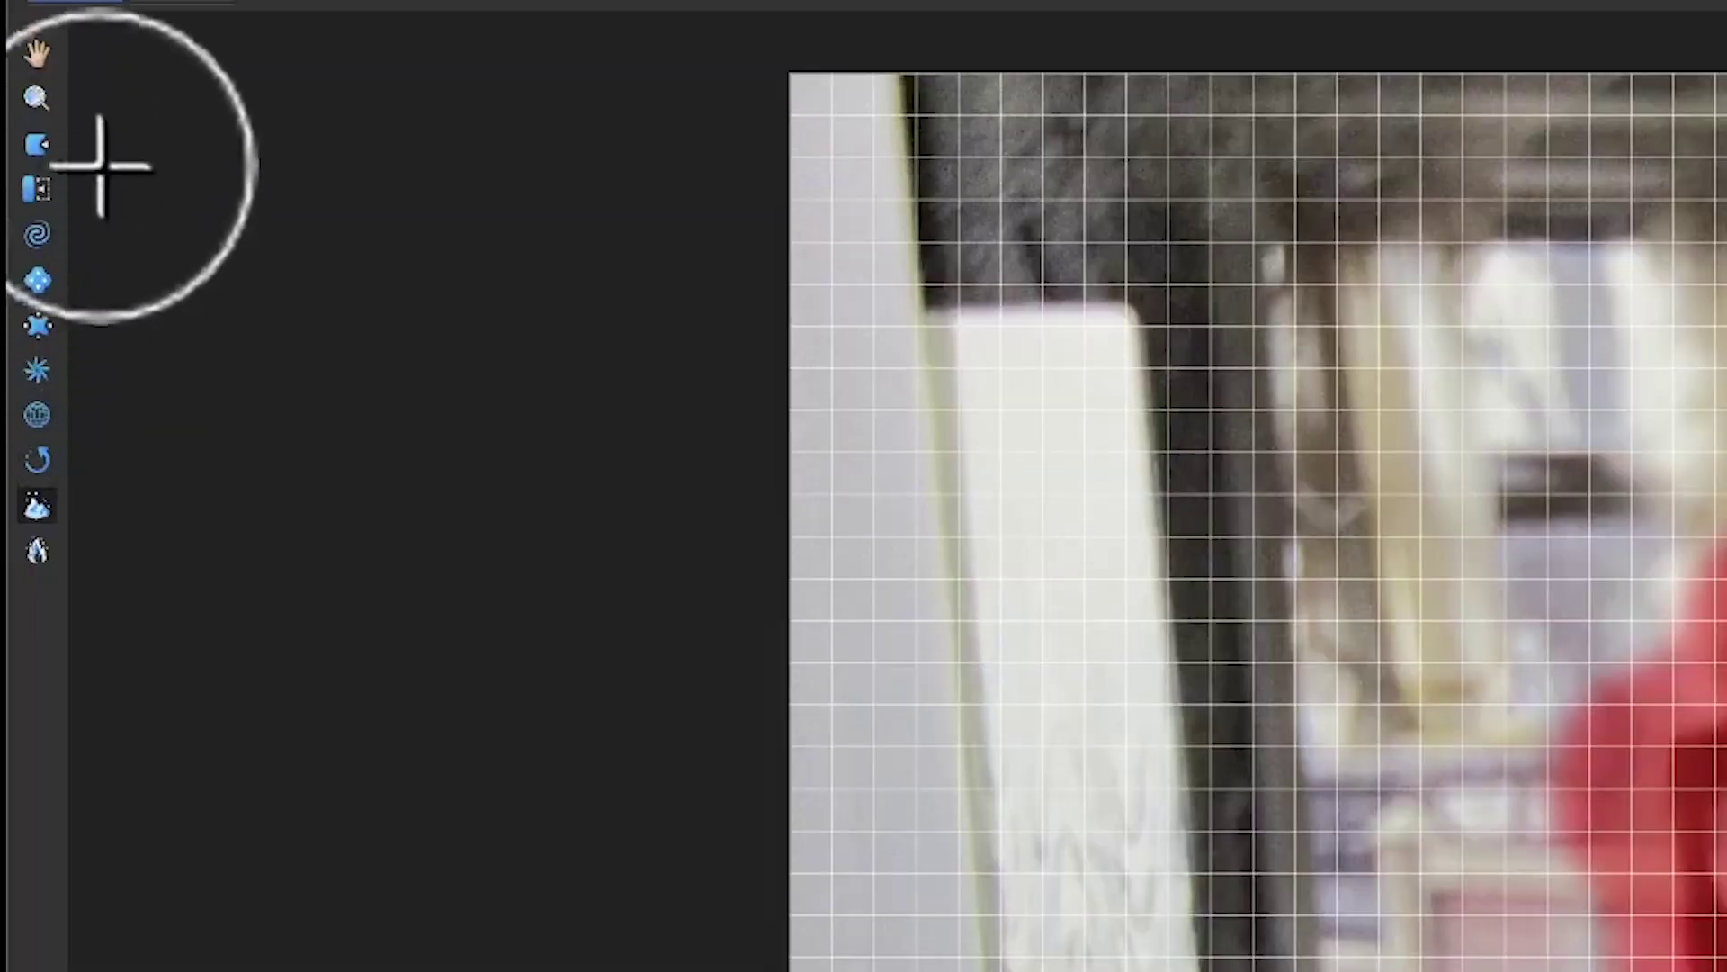
Smear the background left of the figure using the Push Forward tool.
left_click(36, 145)
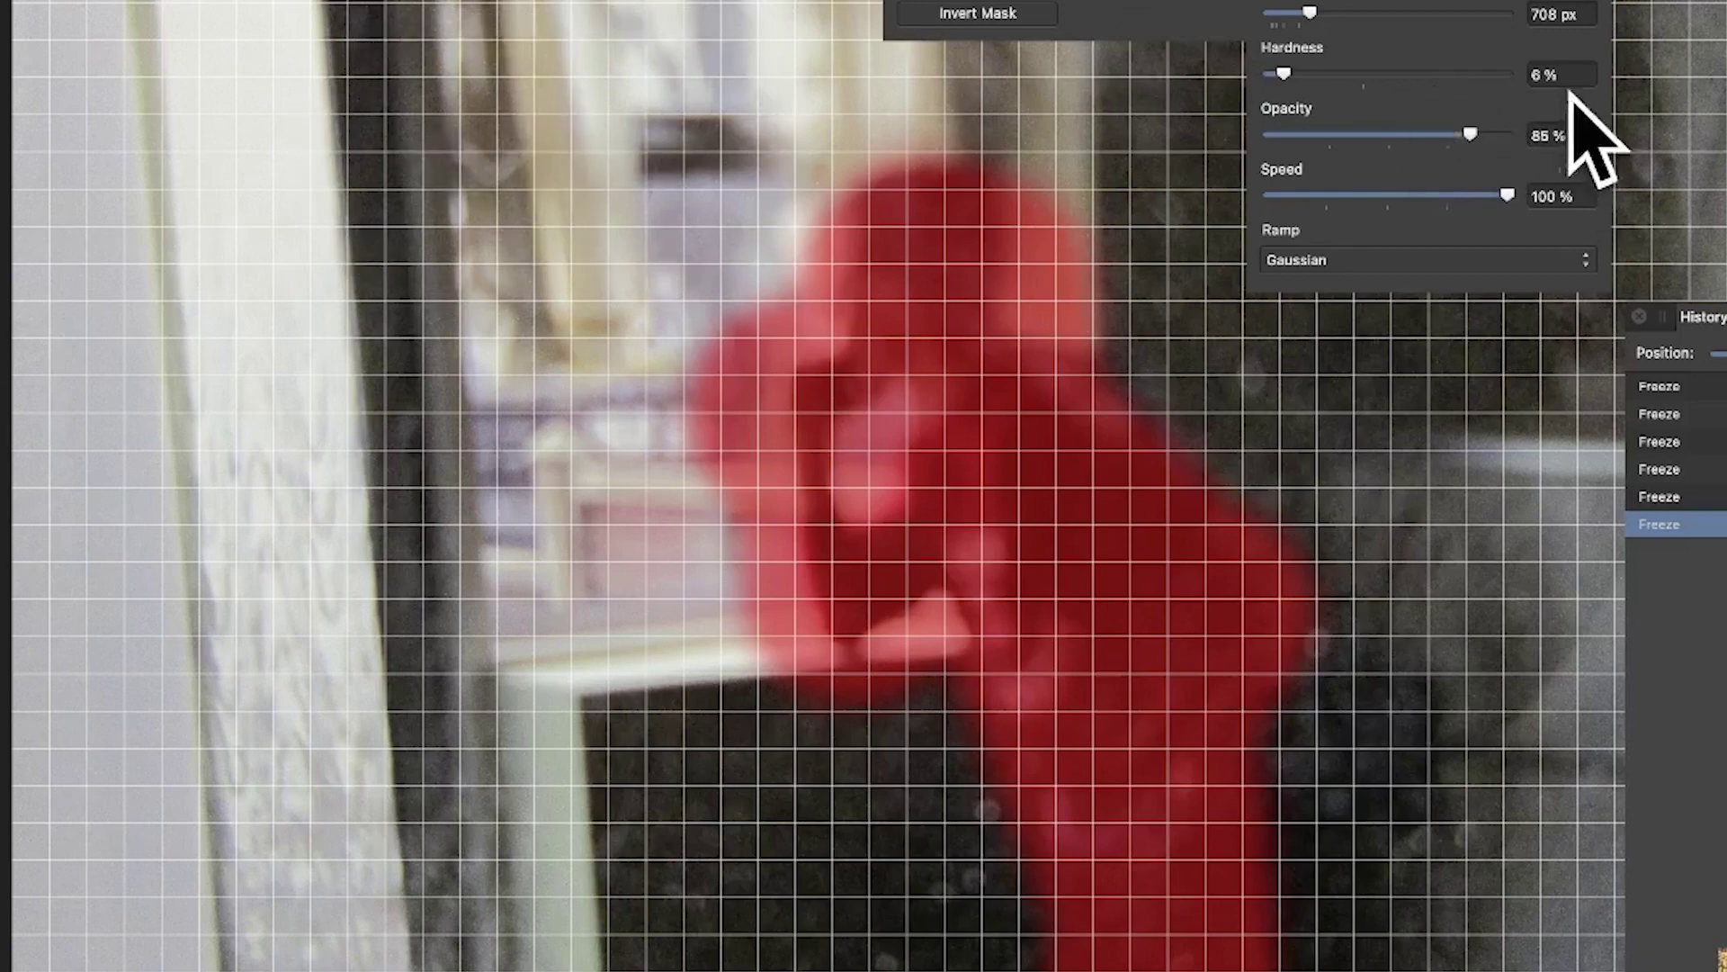
mouse_move(474, 181)
left_mouse_down()
mouse_move(621, 221)
mouse_move(586, 277)
mouse_move(764, 208)
left_mouse_up()
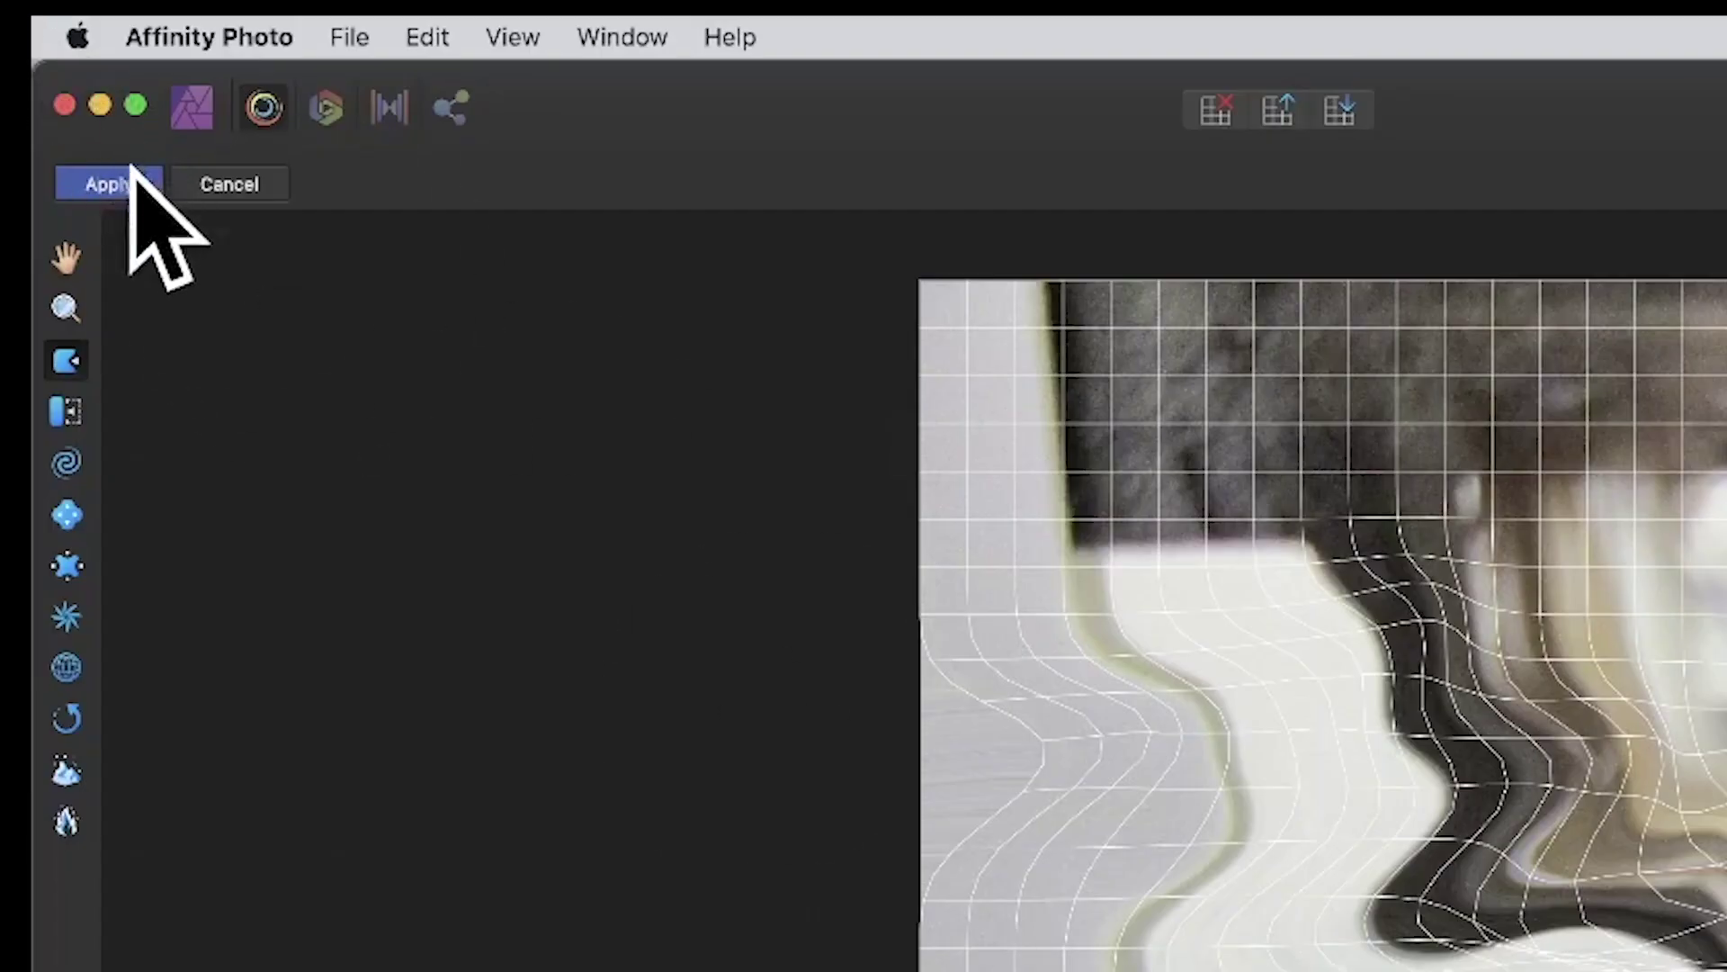
Apply the liquify warp, then return to the Liquify Persona.
left_click(118, 175)
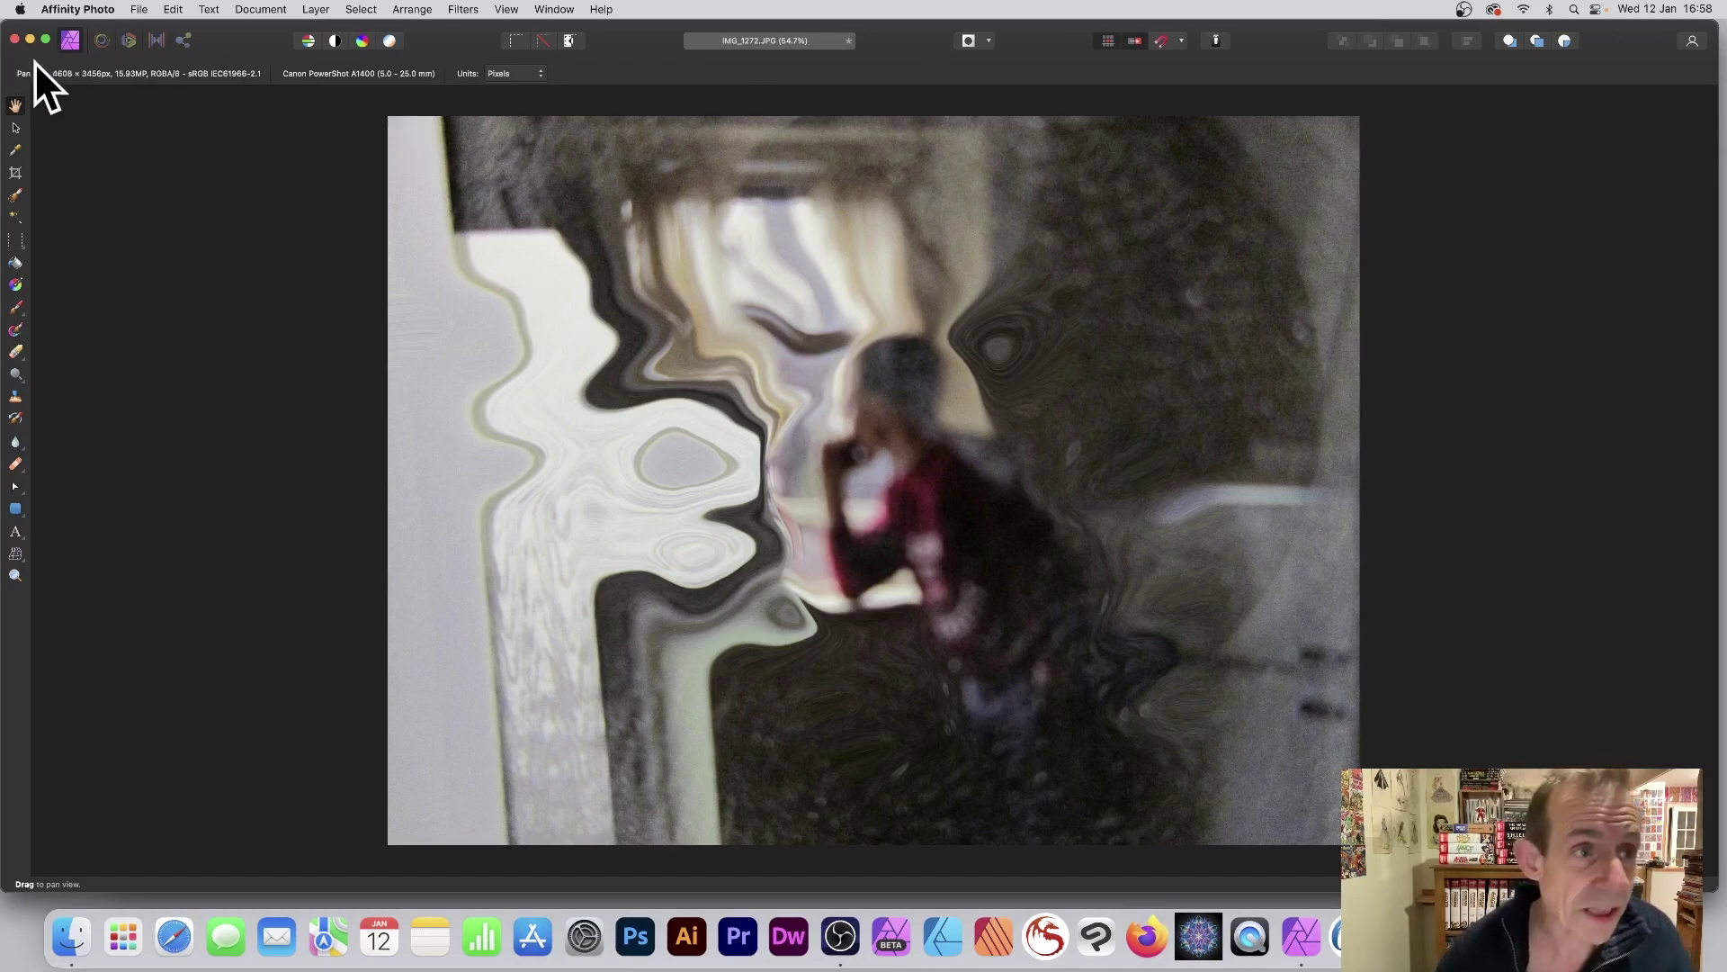
left_click(103, 39)
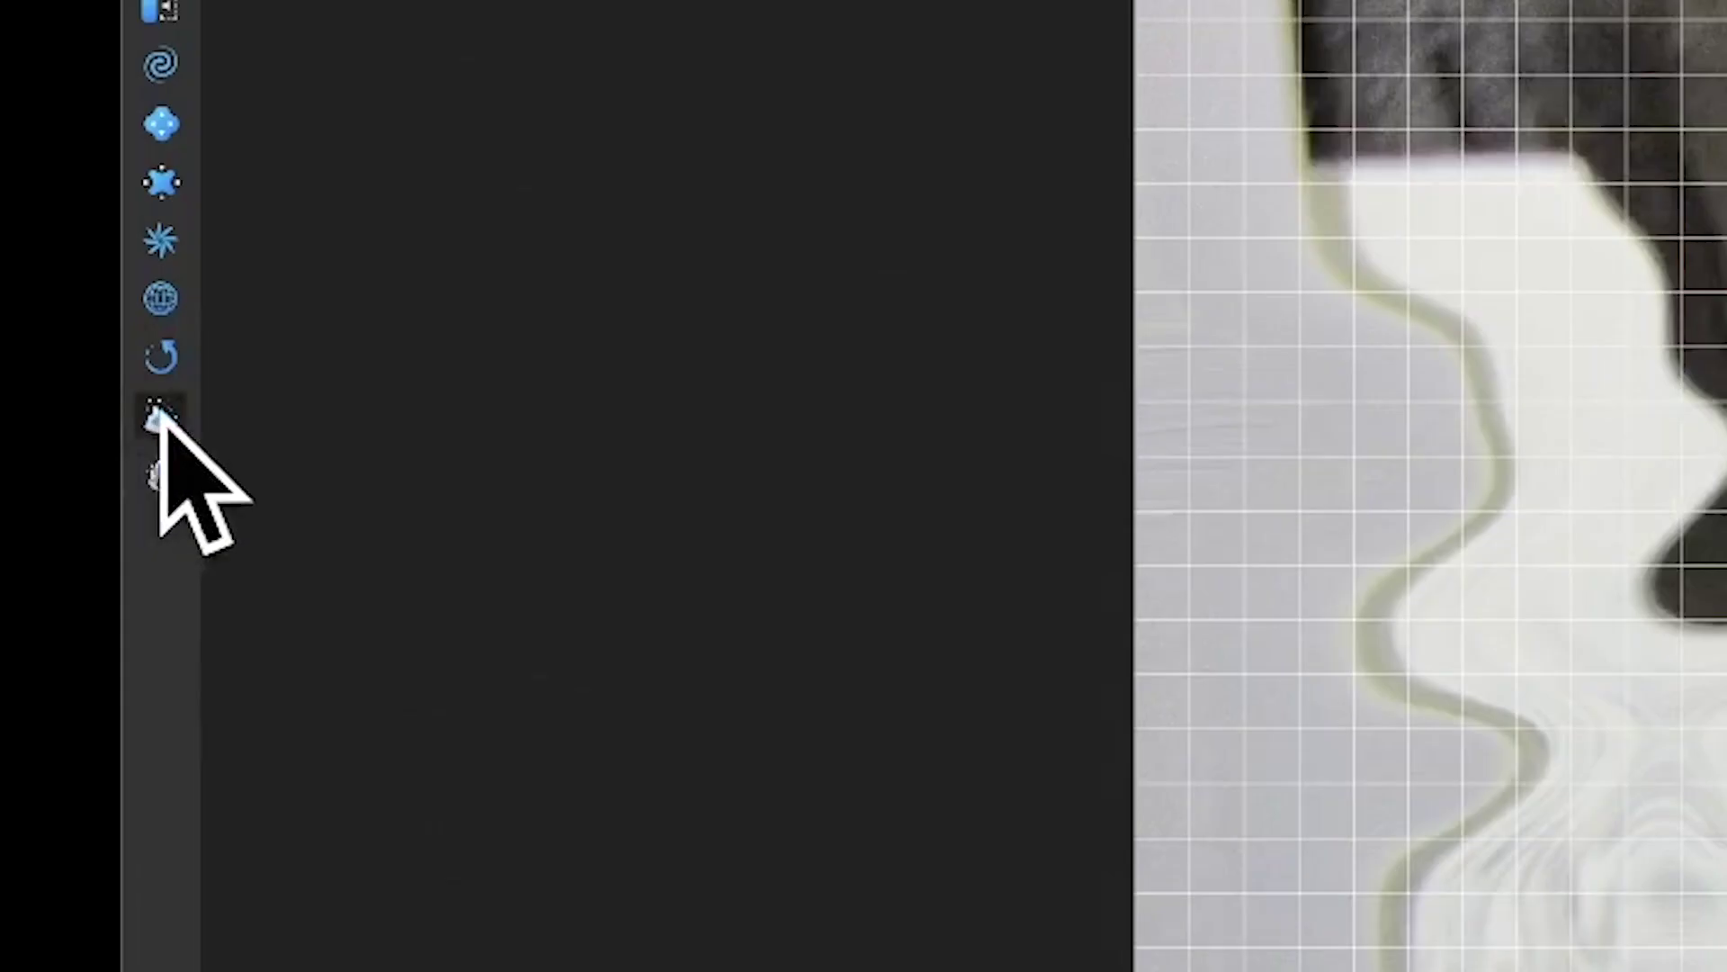
Clear the old freeze mask and paint a new one over the figure's face and torso.
left_click(159, 416)
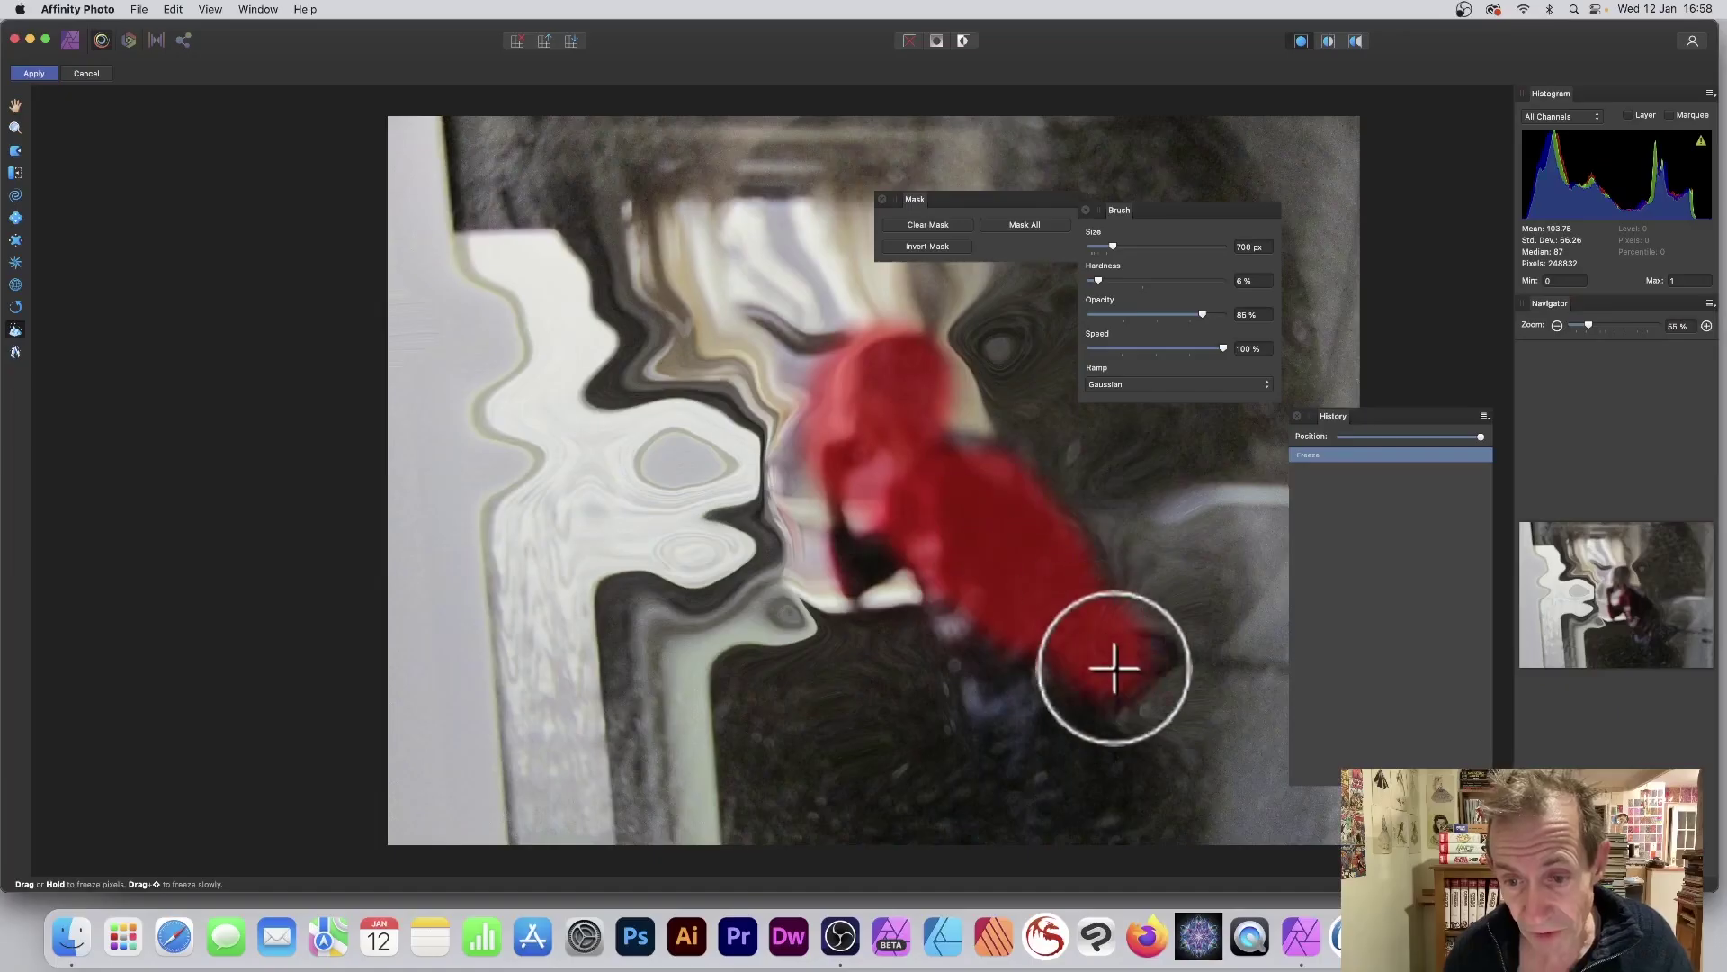
mouse_move(1110, 663)
left_mouse_down()
mouse_move(1126, 725)
mouse_move(995, 683)
mouse_move(1132, 862)
mouse_move(1098, 798)
mouse_move(1129, 675)
left_mouse_up()
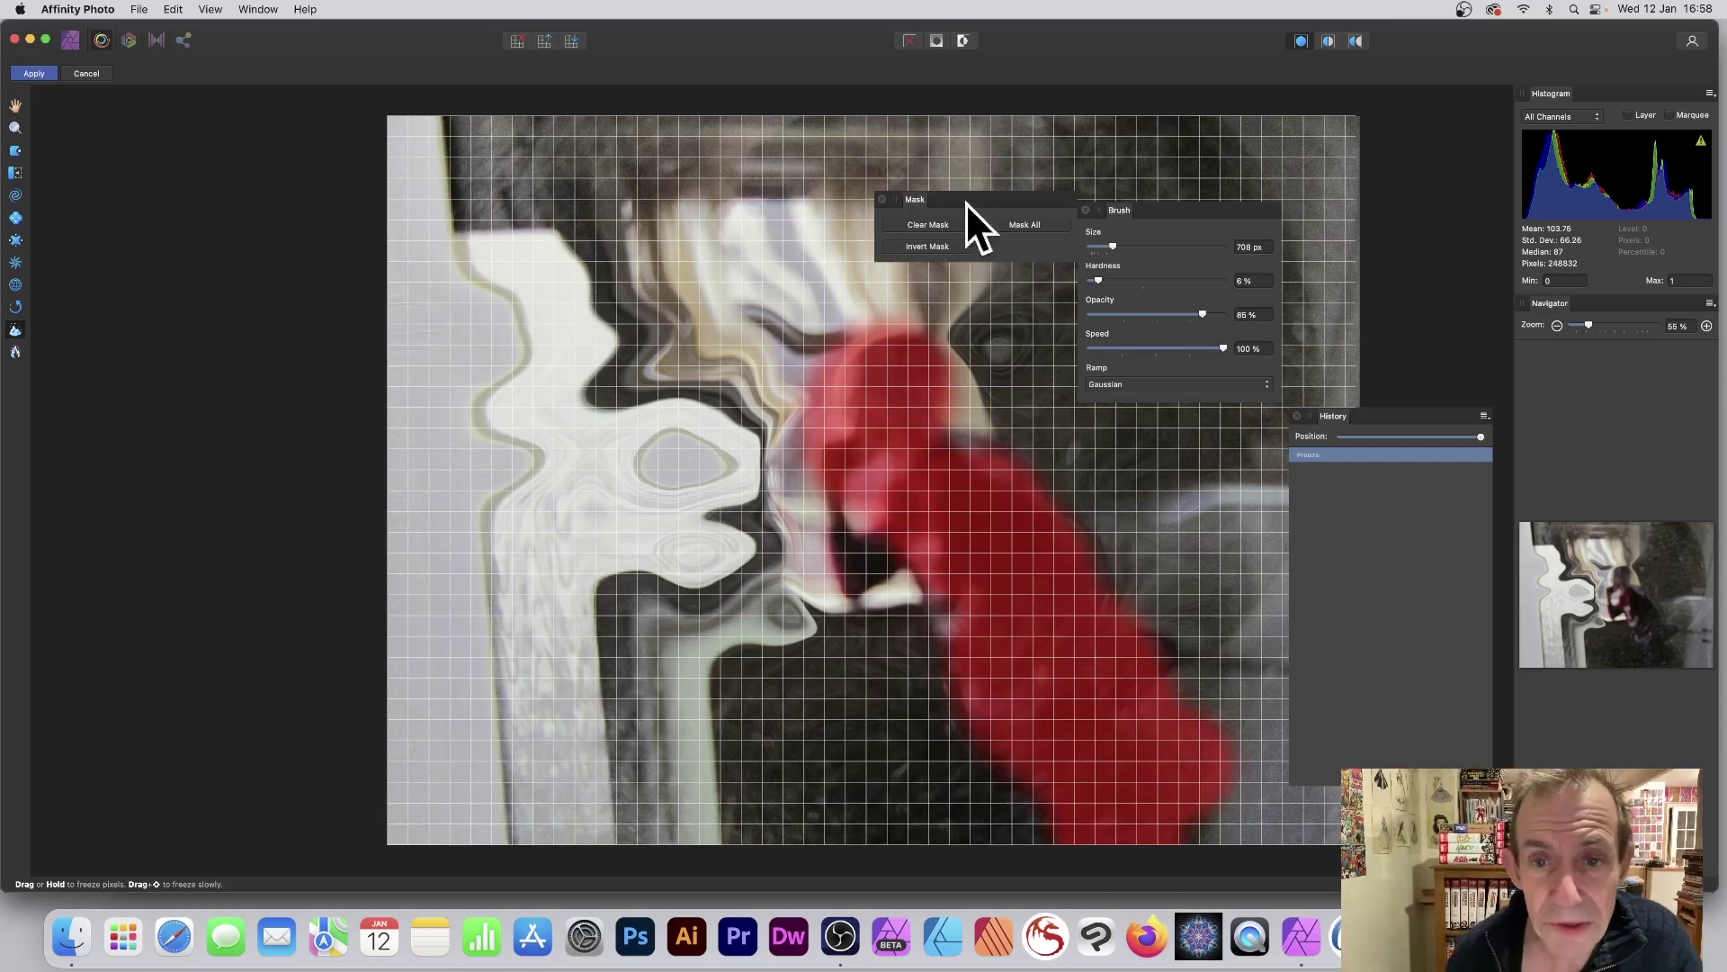
left_click(932, 224)
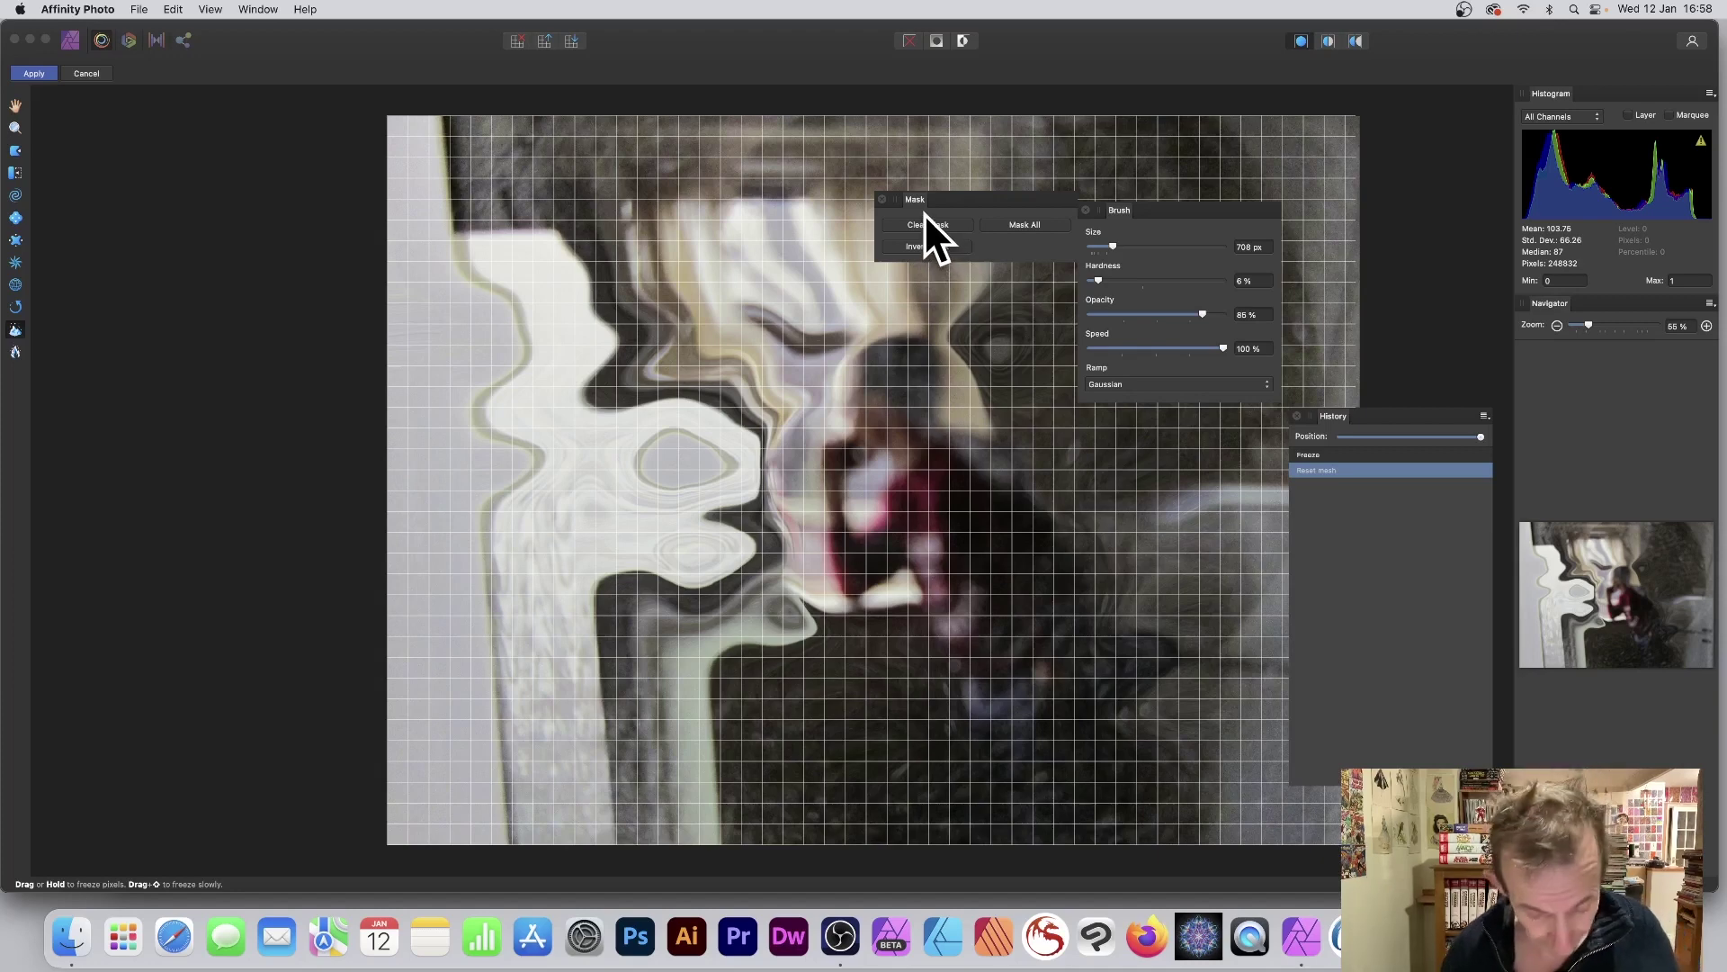
mouse_move(886, 324)
left_mouse_down()
mouse_move(983, 583)
mouse_move(1026, 606)
mouse_move(1045, 764)
left_mouse_up()
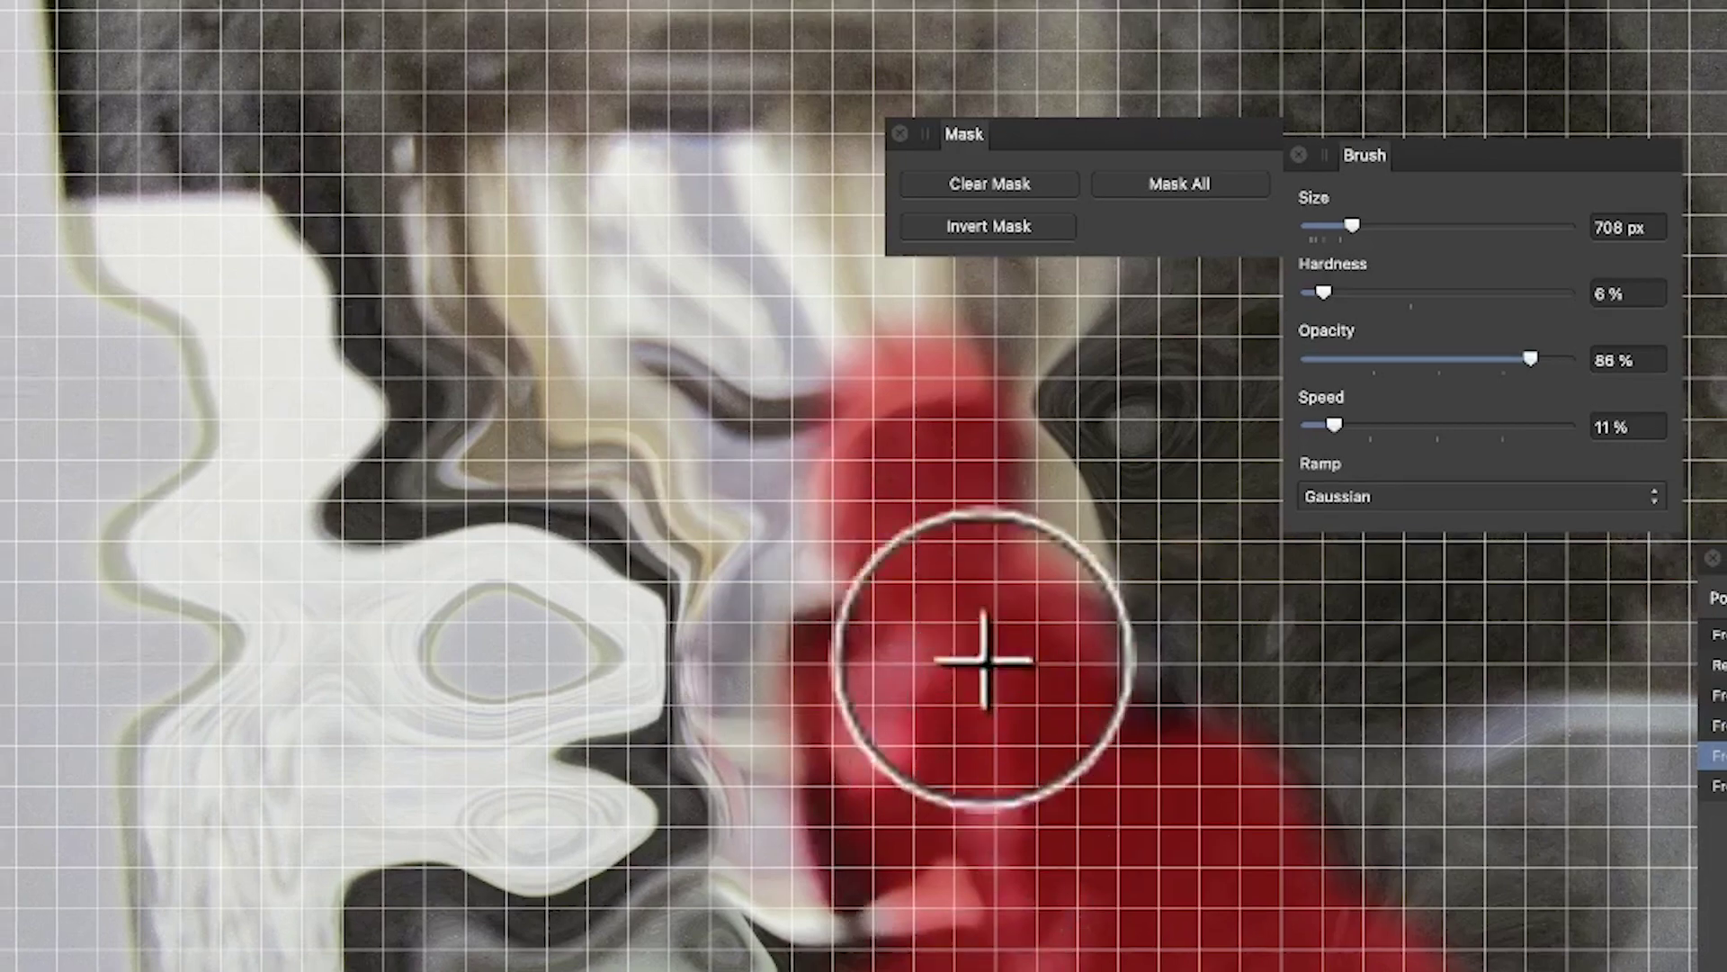
Invert the freeze mask and thaw the area above the figure.
left_click(997, 227)
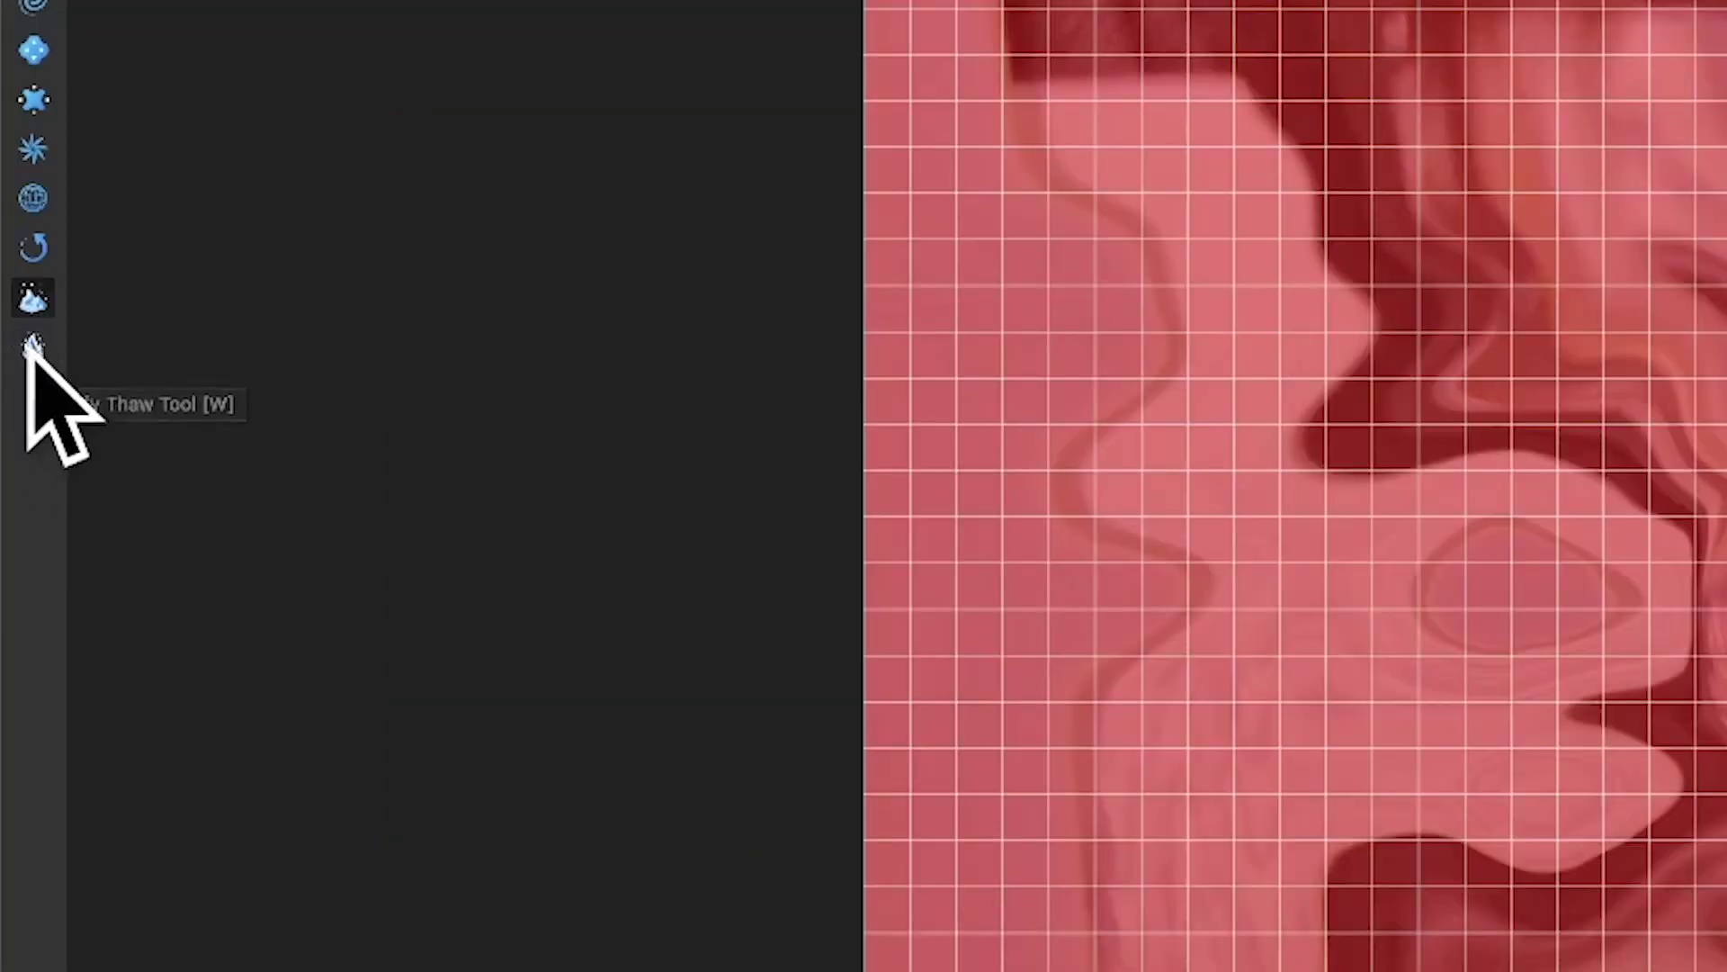
left_click(32, 347)
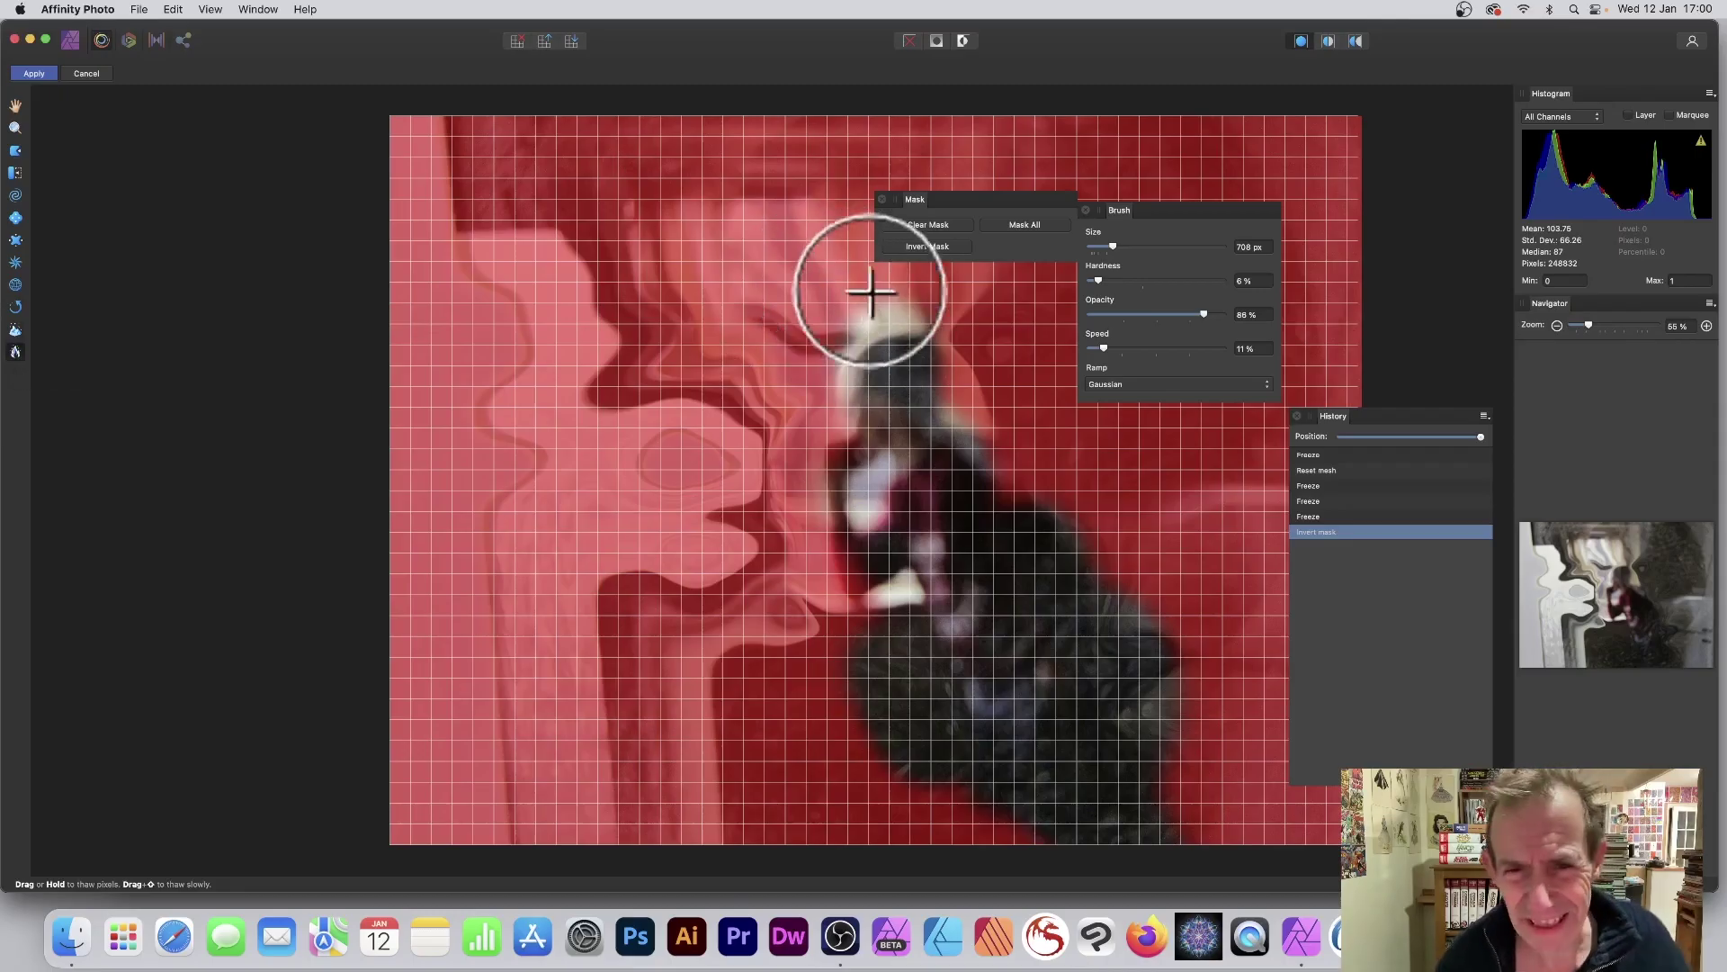
mouse_move(802, 339)
left_mouse_down()
mouse_move(729, 245)
mouse_move(952, 240)
mouse_move(925, 332)
mouse_move(955, 397)
mouse_move(733, 261)
mouse_move(737, 327)
mouse_move(830, 319)
mouse_move(836, 289)
mouse_move(833, 540)
mouse_move(900, 556)
left_mouse_up()
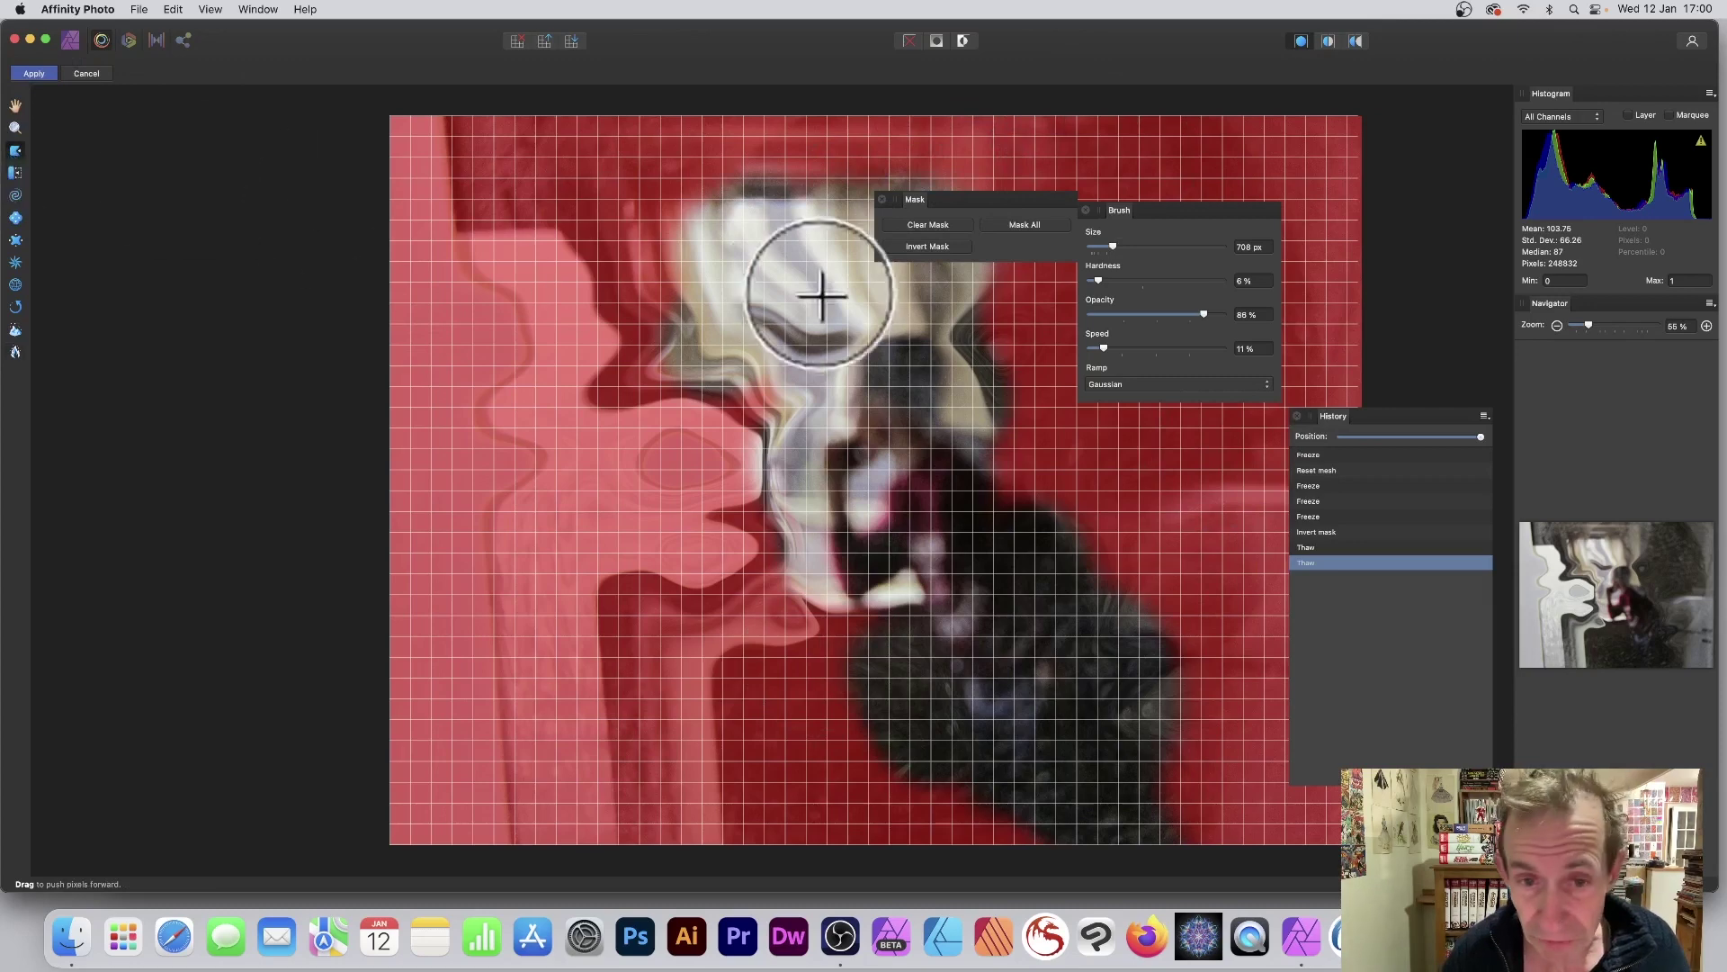
Push the figure's face pixels in two strokes, swirling them up-left and down-left.
mouse_move(818, 289)
left_mouse_down()
mouse_move(784, 381)
mouse_move(850, 330)
mouse_move(876, 344)
mouse_move(910, 385)
mouse_move(903, 466)
mouse_move(1013, 531)
mouse_move(532, 478)
mouse_move(777, 386)
mouse_move(667, 364)
mouse_move(673, 329)
mouse_move(743, 297)
mouse_move(753, 214)
mouse_move(747, 241)
mouse_move(781, 252)
mouse_move(699, 189)
mouse_move(687, 220)
mouse_move(553, 164)
mouse_move(599, 148)
left_mouse_up()
mouse_move(915, 423)
left_mouse_down()
mouse_move(649, 537)
mouse_move(861, 534)
mouse_move(807, 550)
mouse_move(1015, 558)
mouse_move(712, 571)
mouse_move(784, 560)
left_mouse_up()
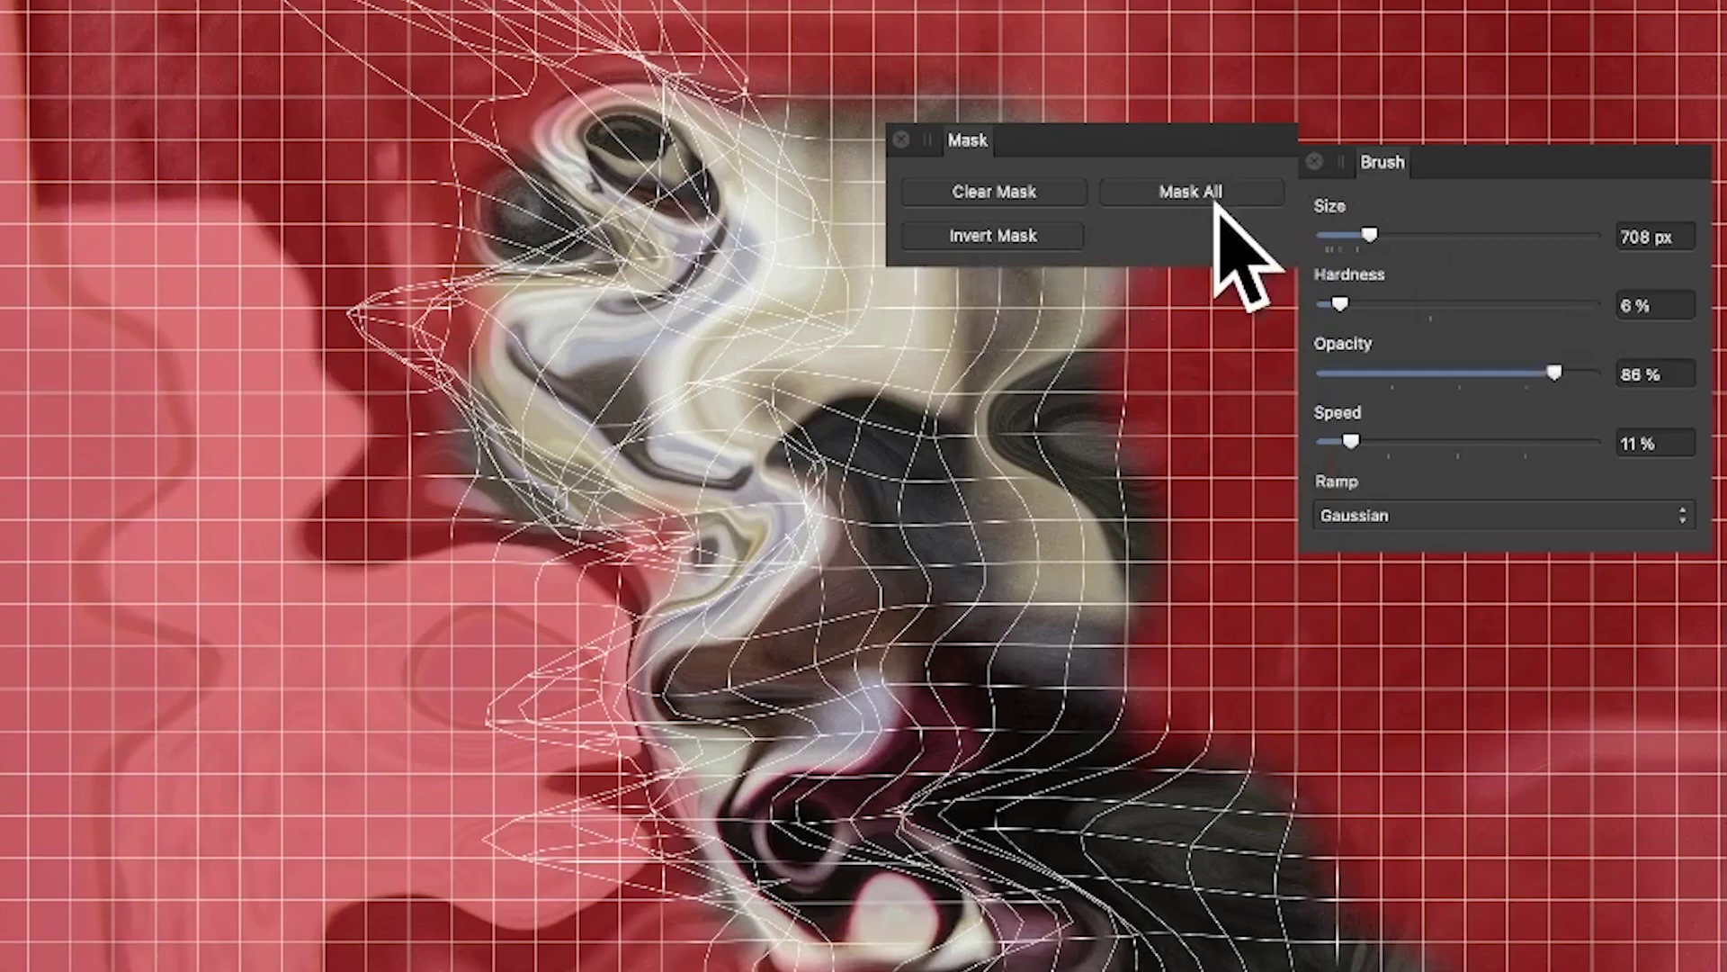
Use Mask All to freeze the entire image, and confirm a push stroke moves nothing.
left_click(1217, 193)
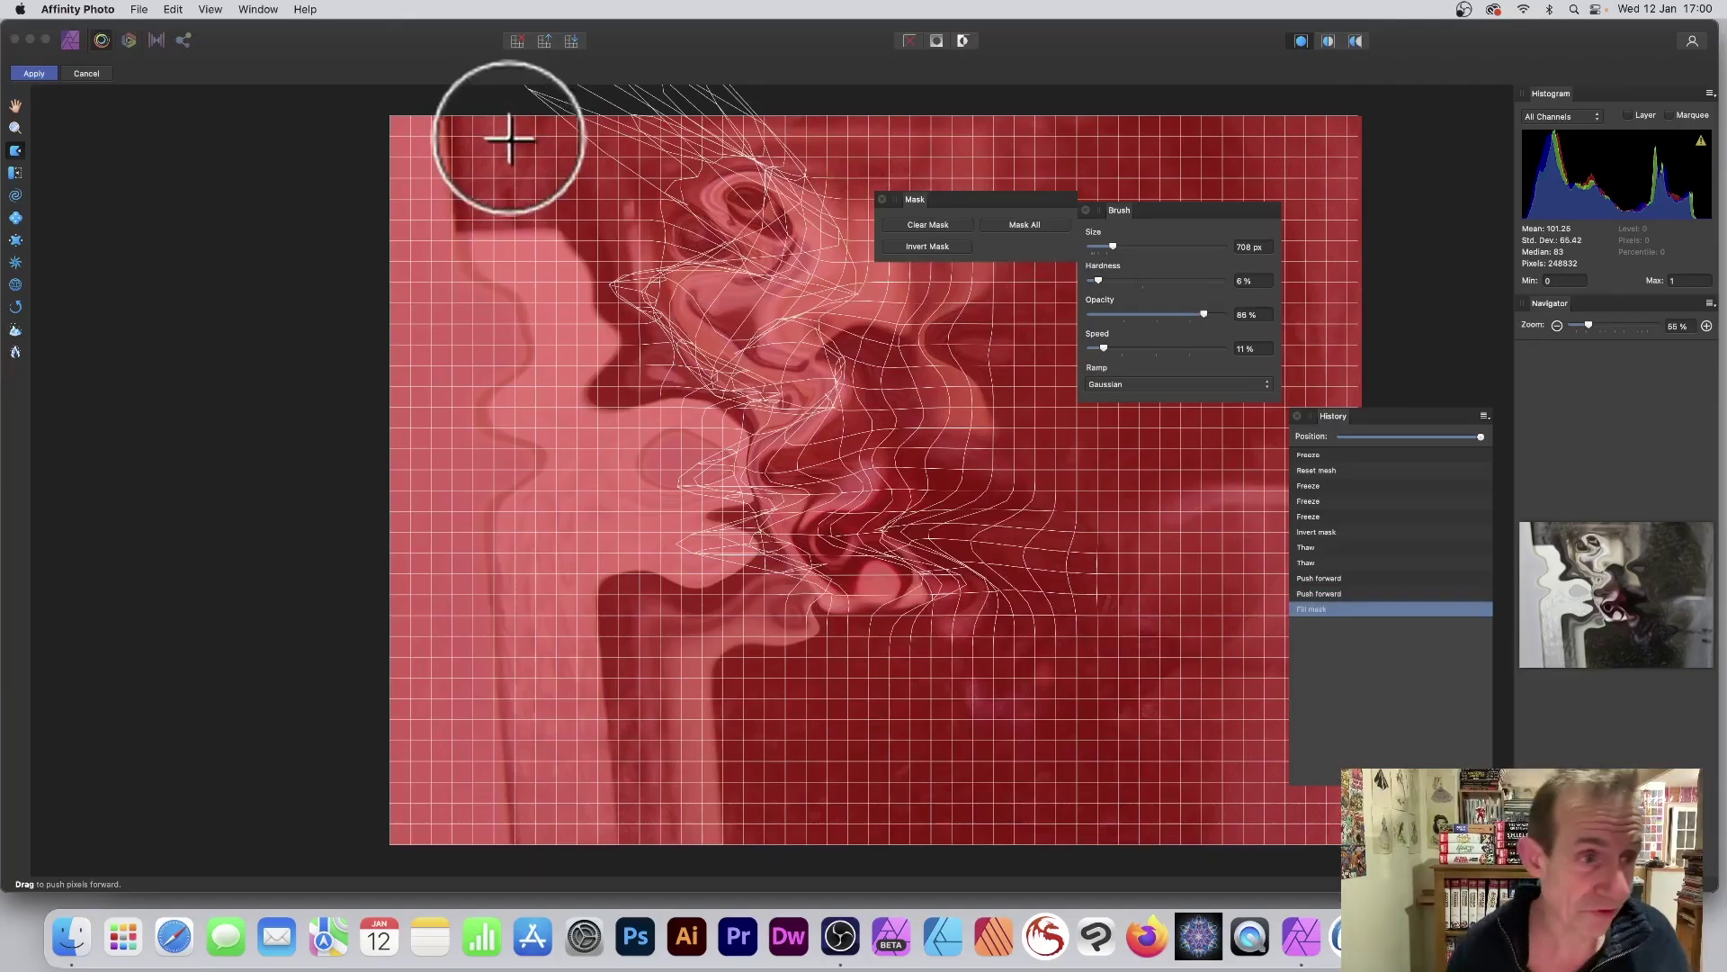
mouse_move(783, 339)
left_mouse_down()
mouse_move(840, 339)
mouse_move(730, 183)
left_mouse_up()
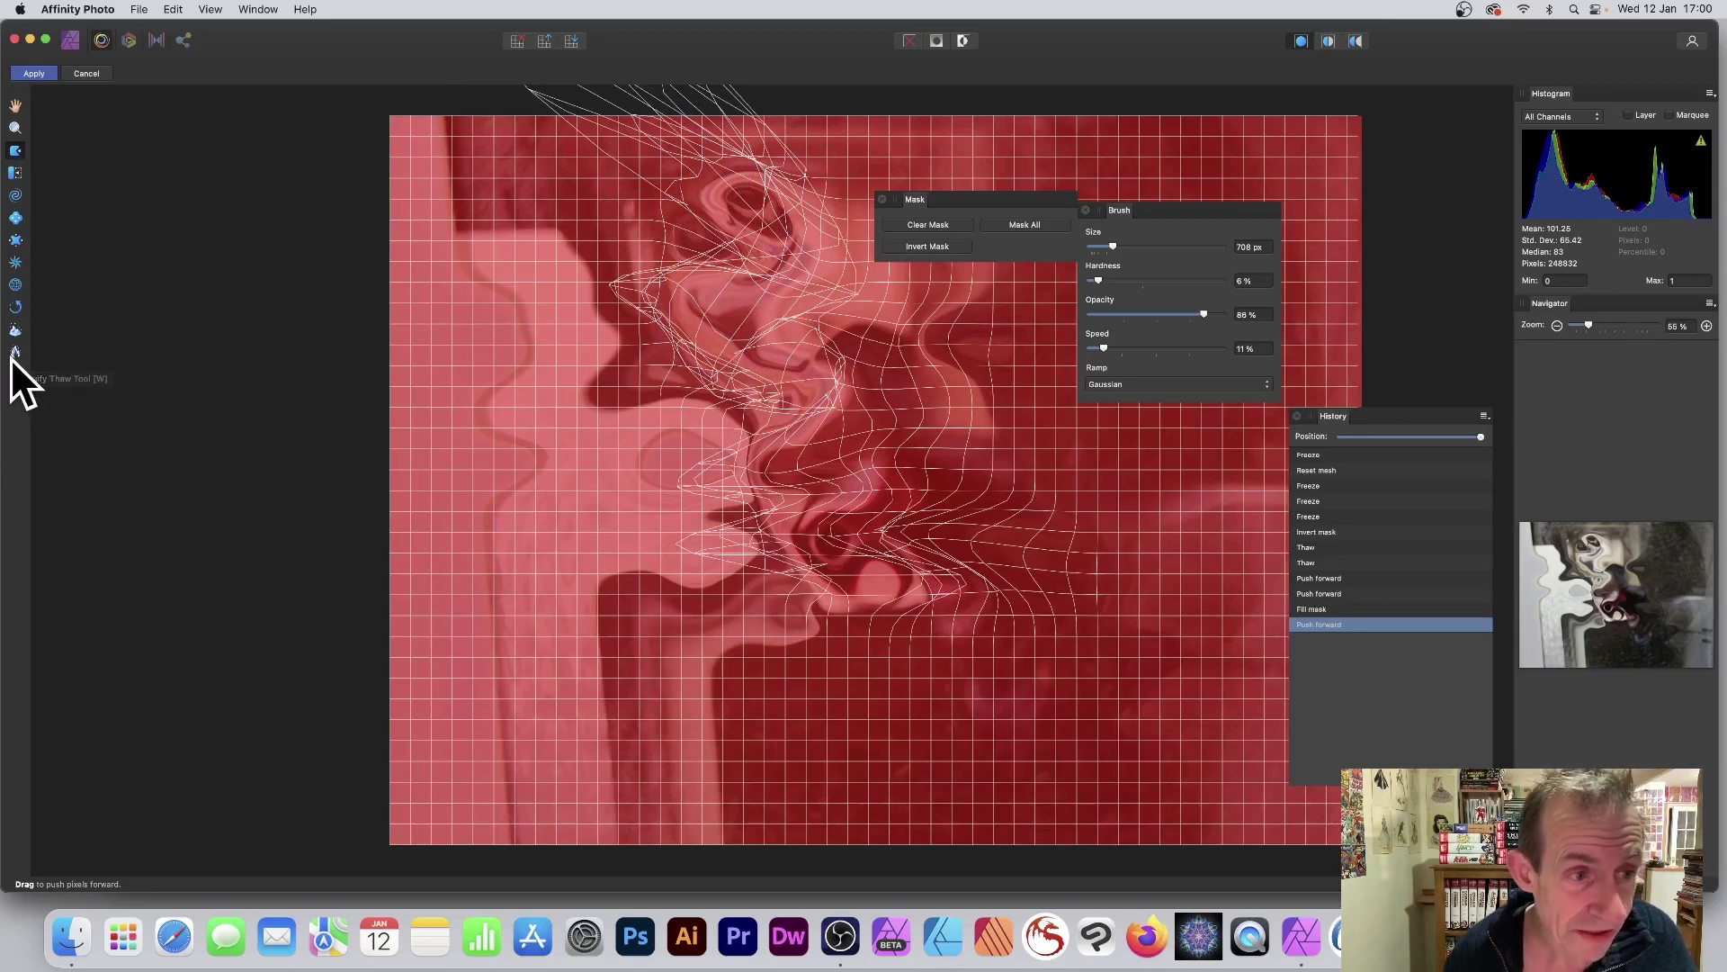
Thaw the centre of the face and the upper torso area to clear the freeze mask there.
left_click(16, 351)
mouse_move(846, 378)
left_mouse_down()
mouse_move(887, 422)
mouse_move(744, 250)
mouse_move(852, 432)
left_mouse_up()
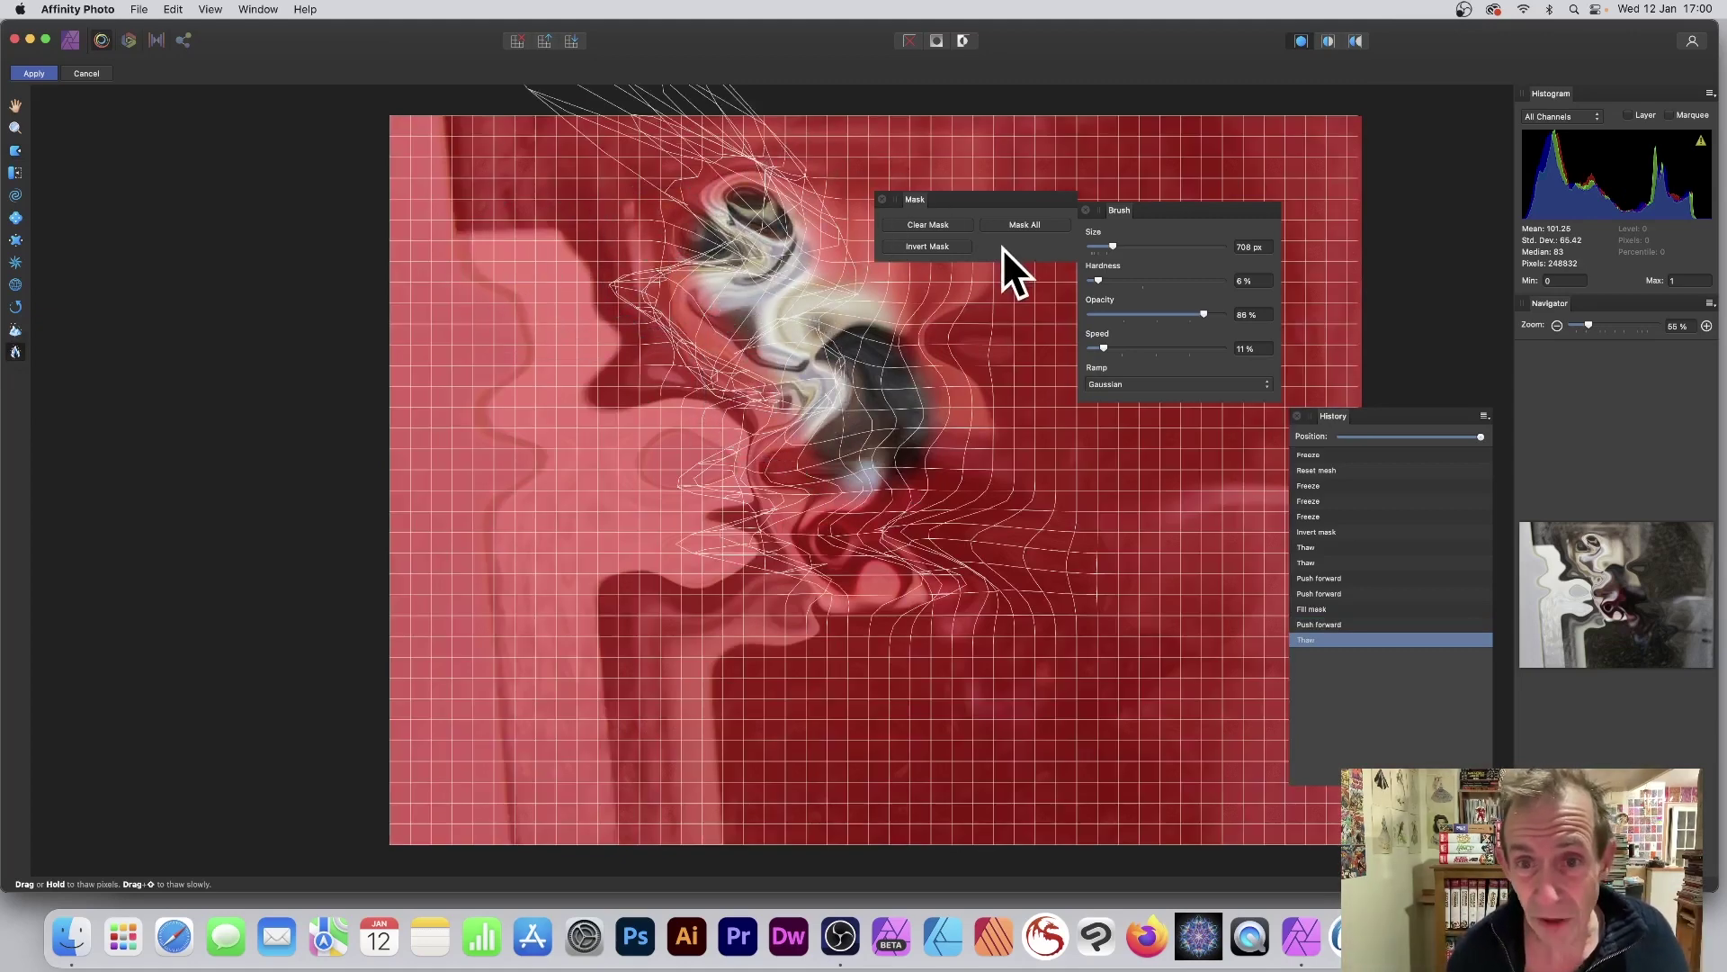
mouse_move(819, 360)
left_mouse_down()
mouse_move(855, 430)
mouse_move(828, 488)
mouse_move(881, 446)
mouse_move(909, 524)
mouse_move(877, 393)
mouse_move(817, 318)
mouse_move(797, 451)
mouse_move(785, 300)
mouse_move(737, 231)
left_mouse_up()
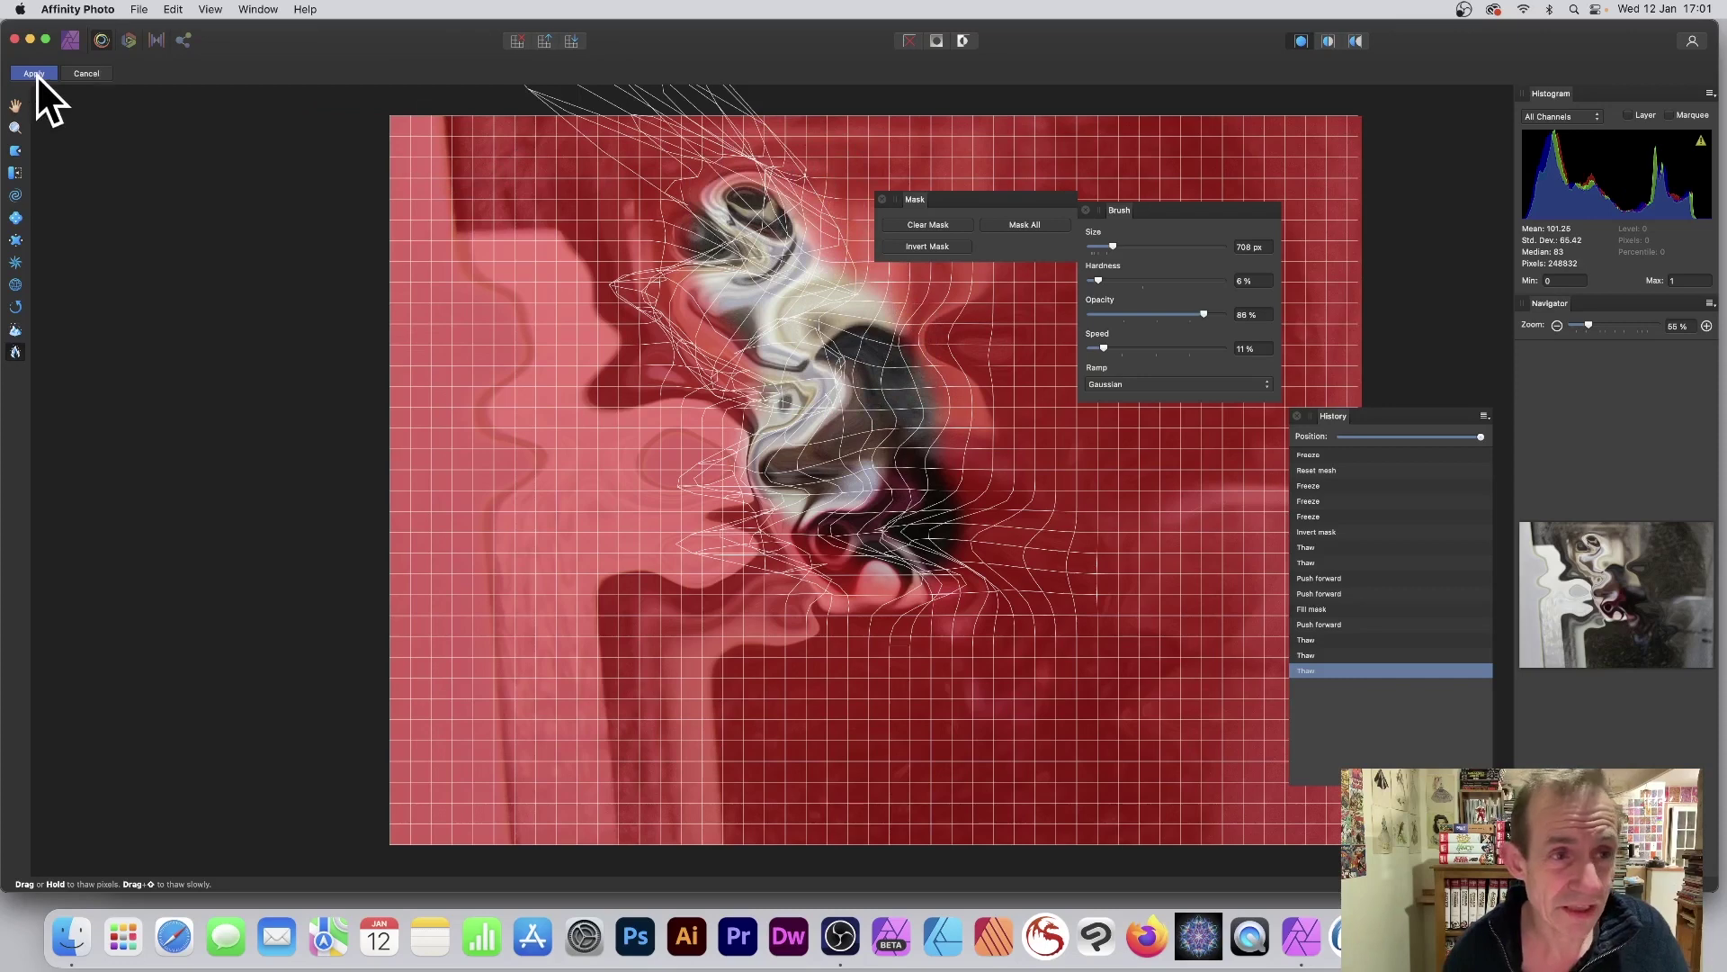
Push the thawed face pixels downward with Push Forward, deepening the swirls while frozen areas stay put.
left_click(15, 150)
mouse_move(759, 288)
left_mouse_down()
mouse_move(838, 279)
mouse_move(648, 356)
mouse_move(622, 228)
mouse_move(825, 278)
mouse_move(771, 310)
mouse_move(696, 425)
mouse_move(848, 386)
left_mouse_up()
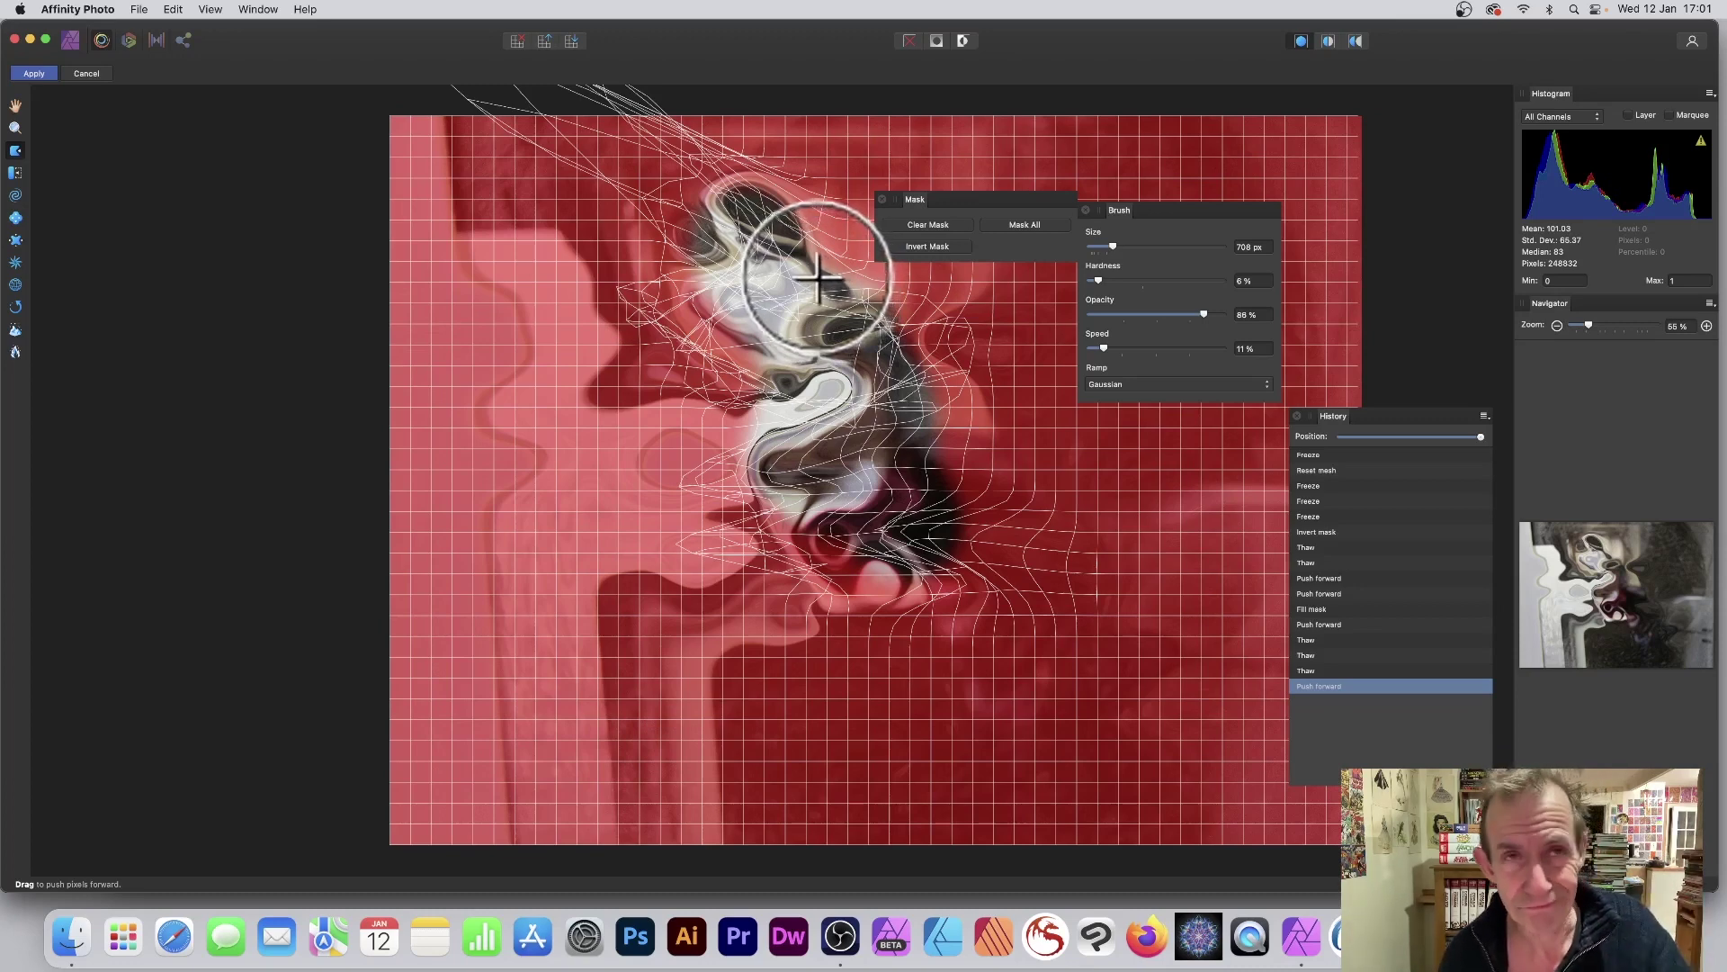
mouse_move(895, 354)
left_mouse_down()
mouse_move(868, 432)
mouse_move(903, 456)
mouse_move(836, 510)
mouse_move(870, 589)
mouse_move(816, 590)
mouse_move(872, 559)
mouse_move(783, 564)
mouse_move(744, 420)
mouse_move(760, 411)
mouse_move(839, 500)
mouse_move(817, 429)
mouse_move(901, 405)
mouse_move(841, 335)
mouse_move(783, 338)
mouse_move(763, 279)
mouse_move(675, 214)
mouse_move(759, 214)
mouse_move(784, 279)
mouse_move(760, 298)
mouse_move(898, 482)
mouse_move(848, 364)
mouse_move(883, 450)
mouse_move(834, 522)
mouse_move(859, 480)
mouse_move(851, 400)
left_mouse_up()
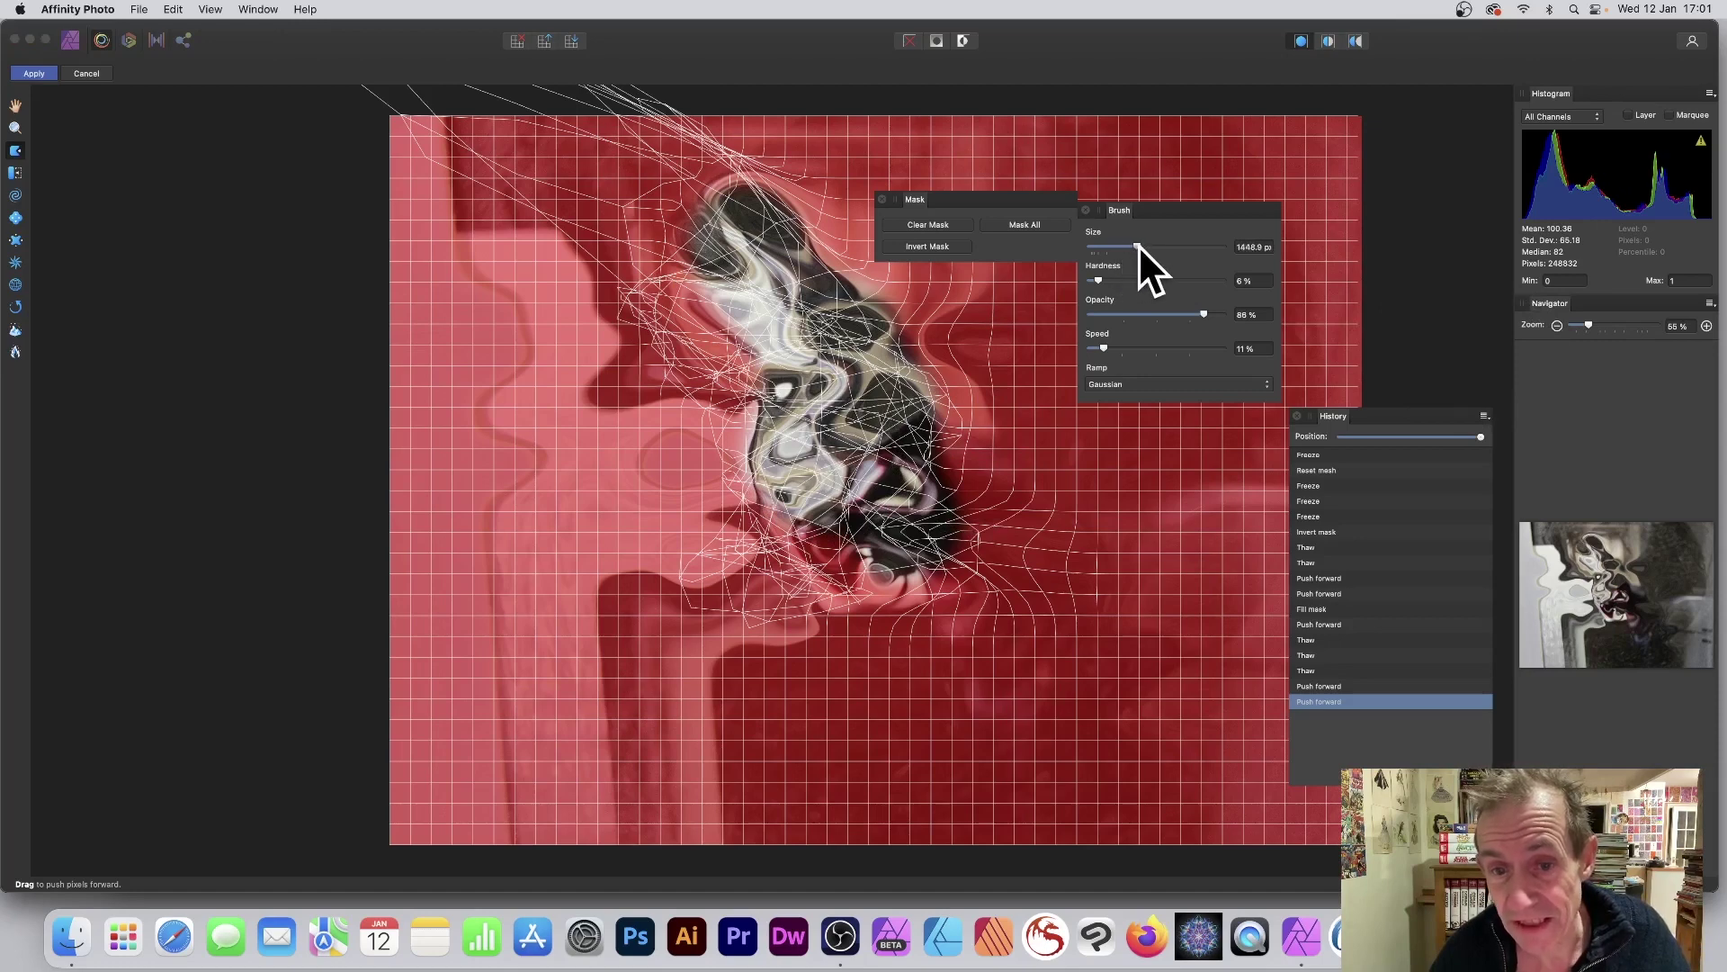
Thaw more of the frozen mask over the lower-right of the face.
left_click(15, 352)
mouse_move(925, 482)
left_mouse_down()
mouse_move(964, 417)
mouse_move(954, 432)
left_mouse_up()
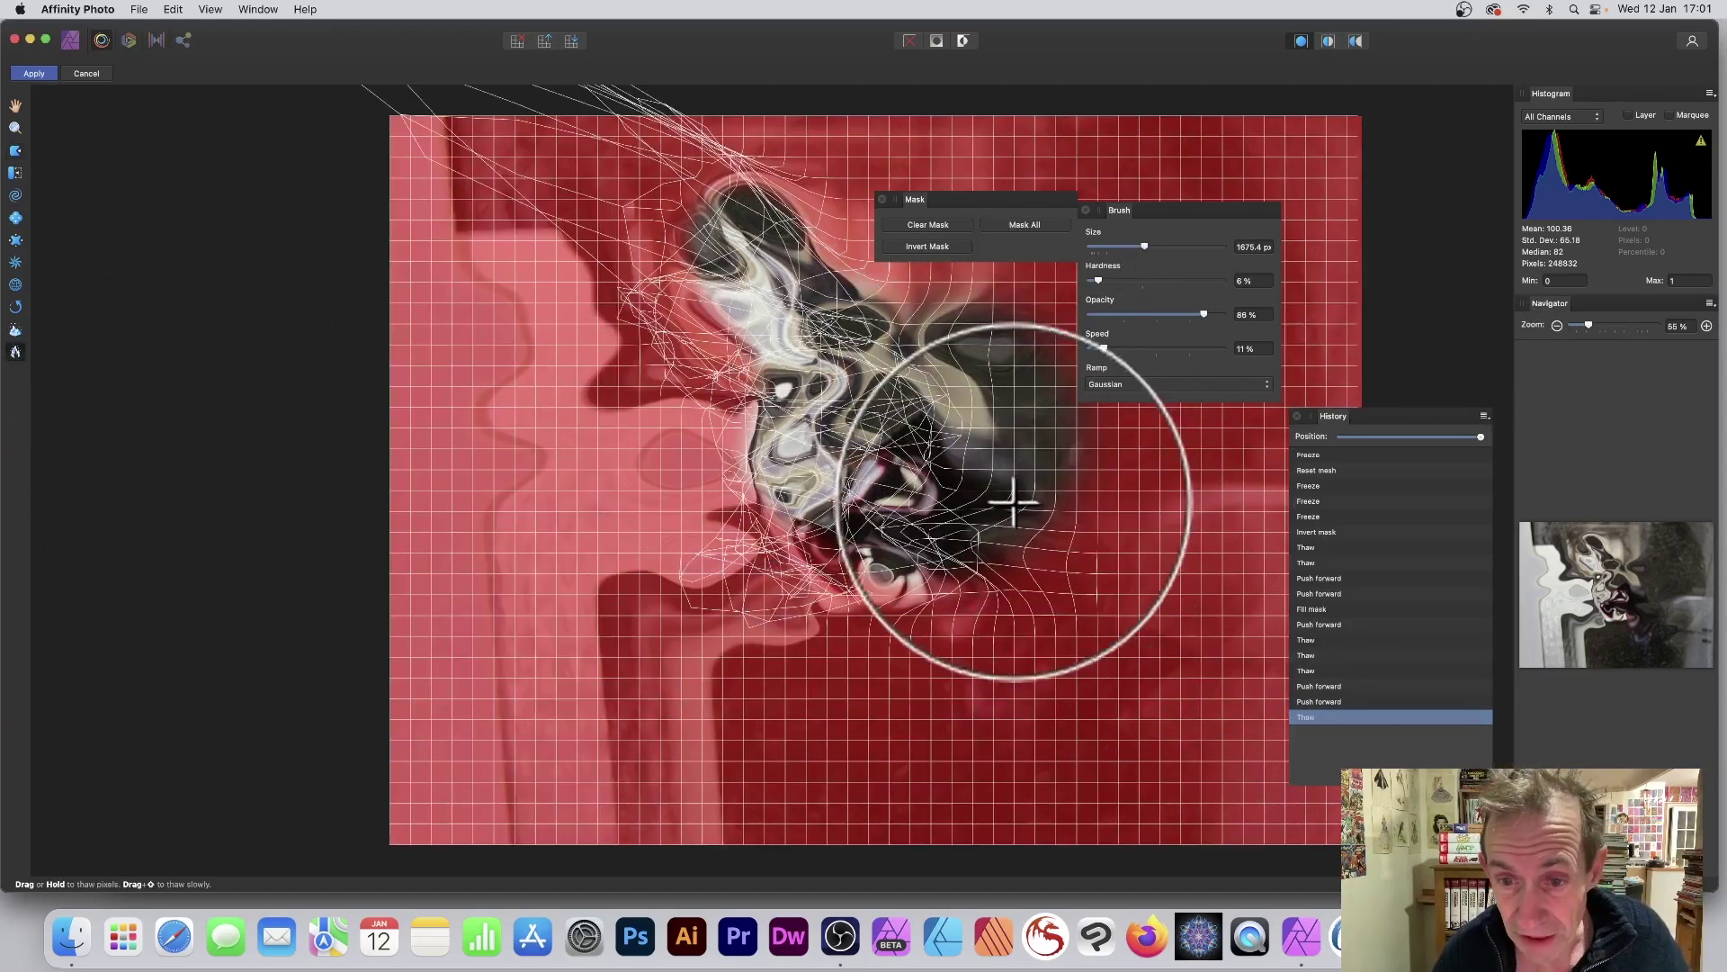
left_click_drag(1014, 501, 1012, 585)
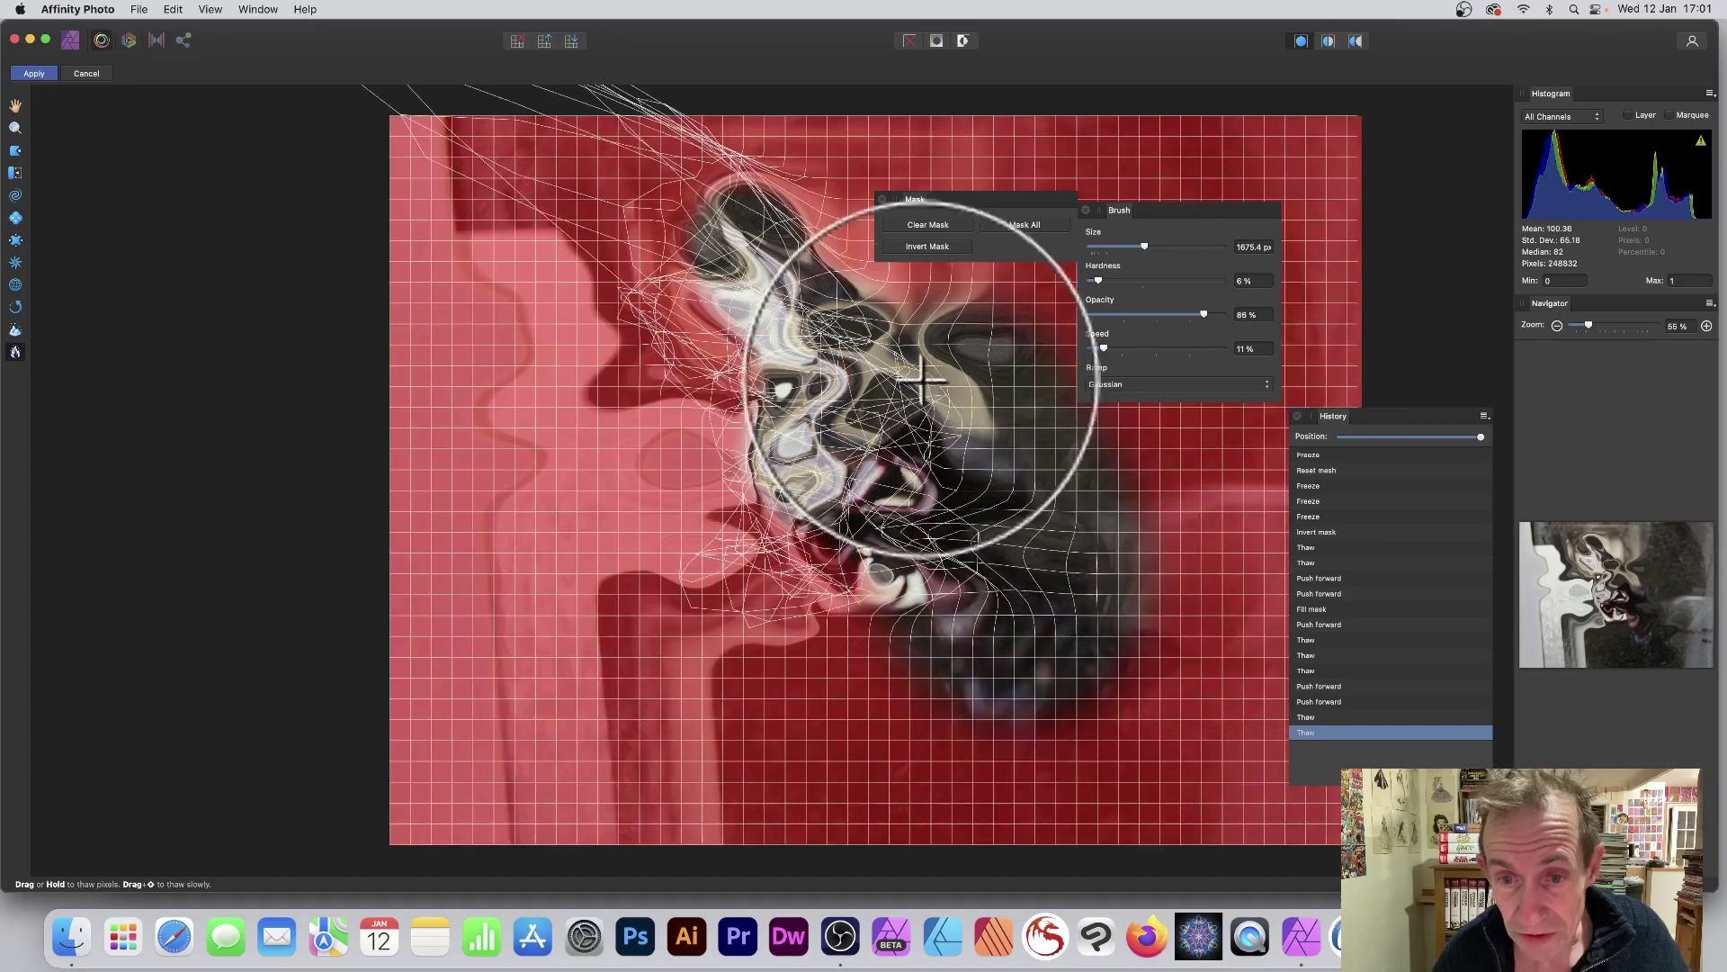
Invert the freeze mask back and forth, ending with the face thawed and surroundings frozen.
left_click(927, 247)
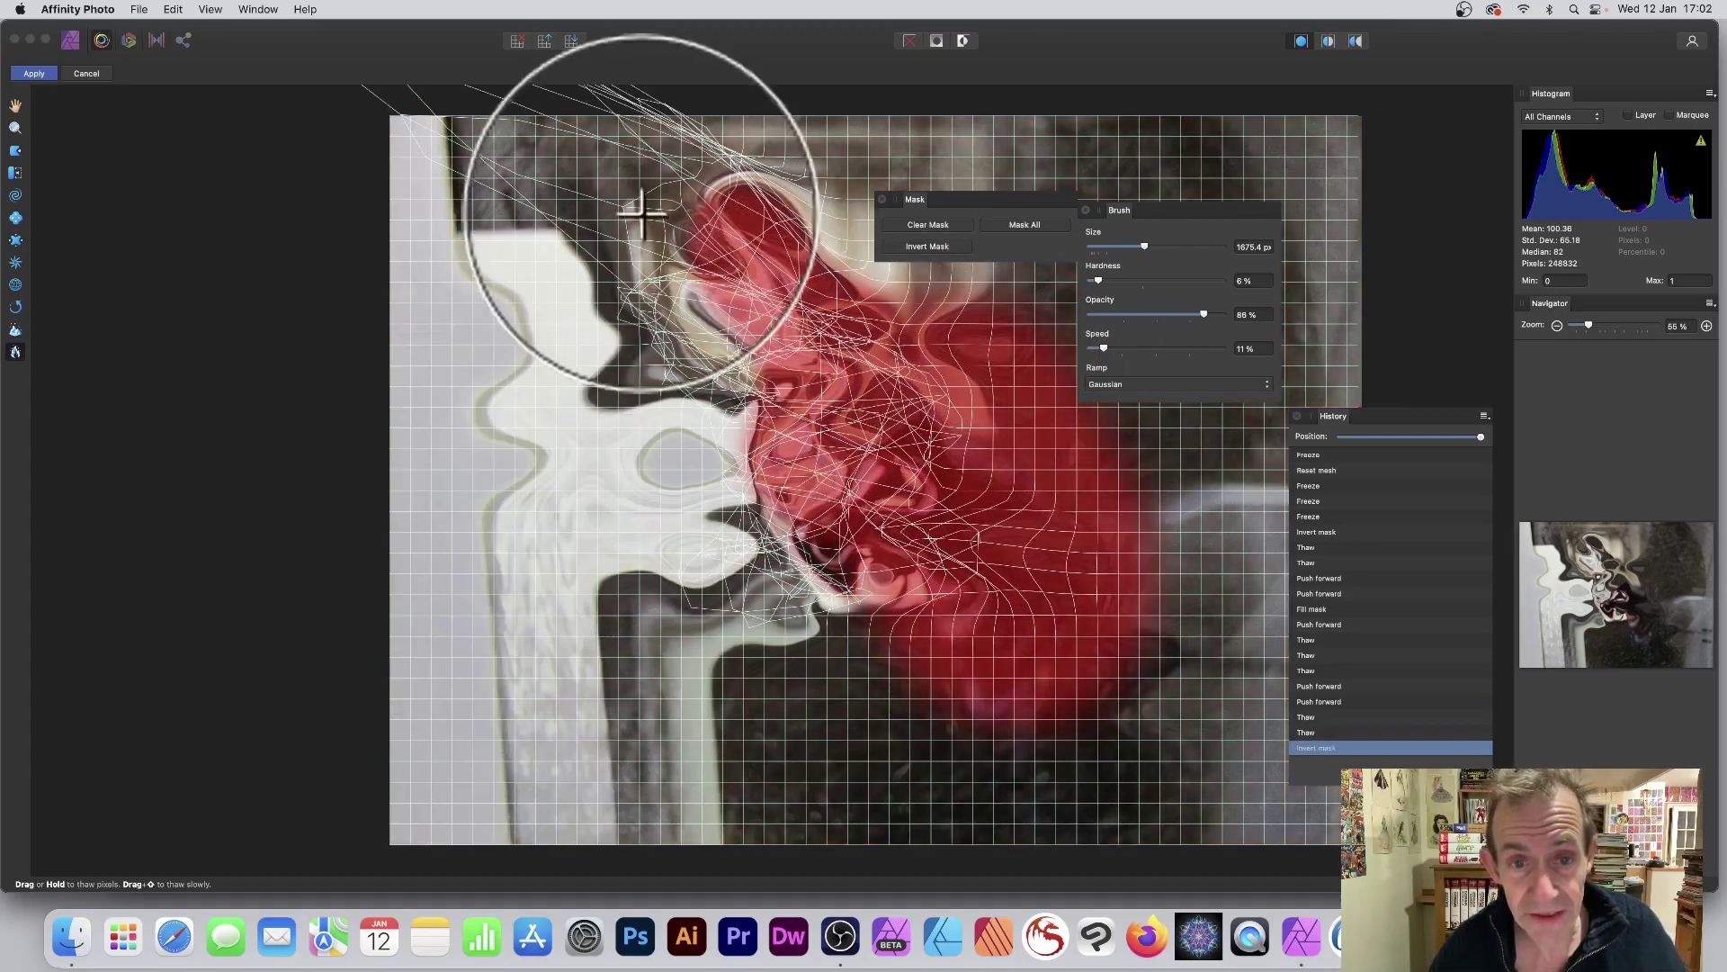
left_click(936, 247)
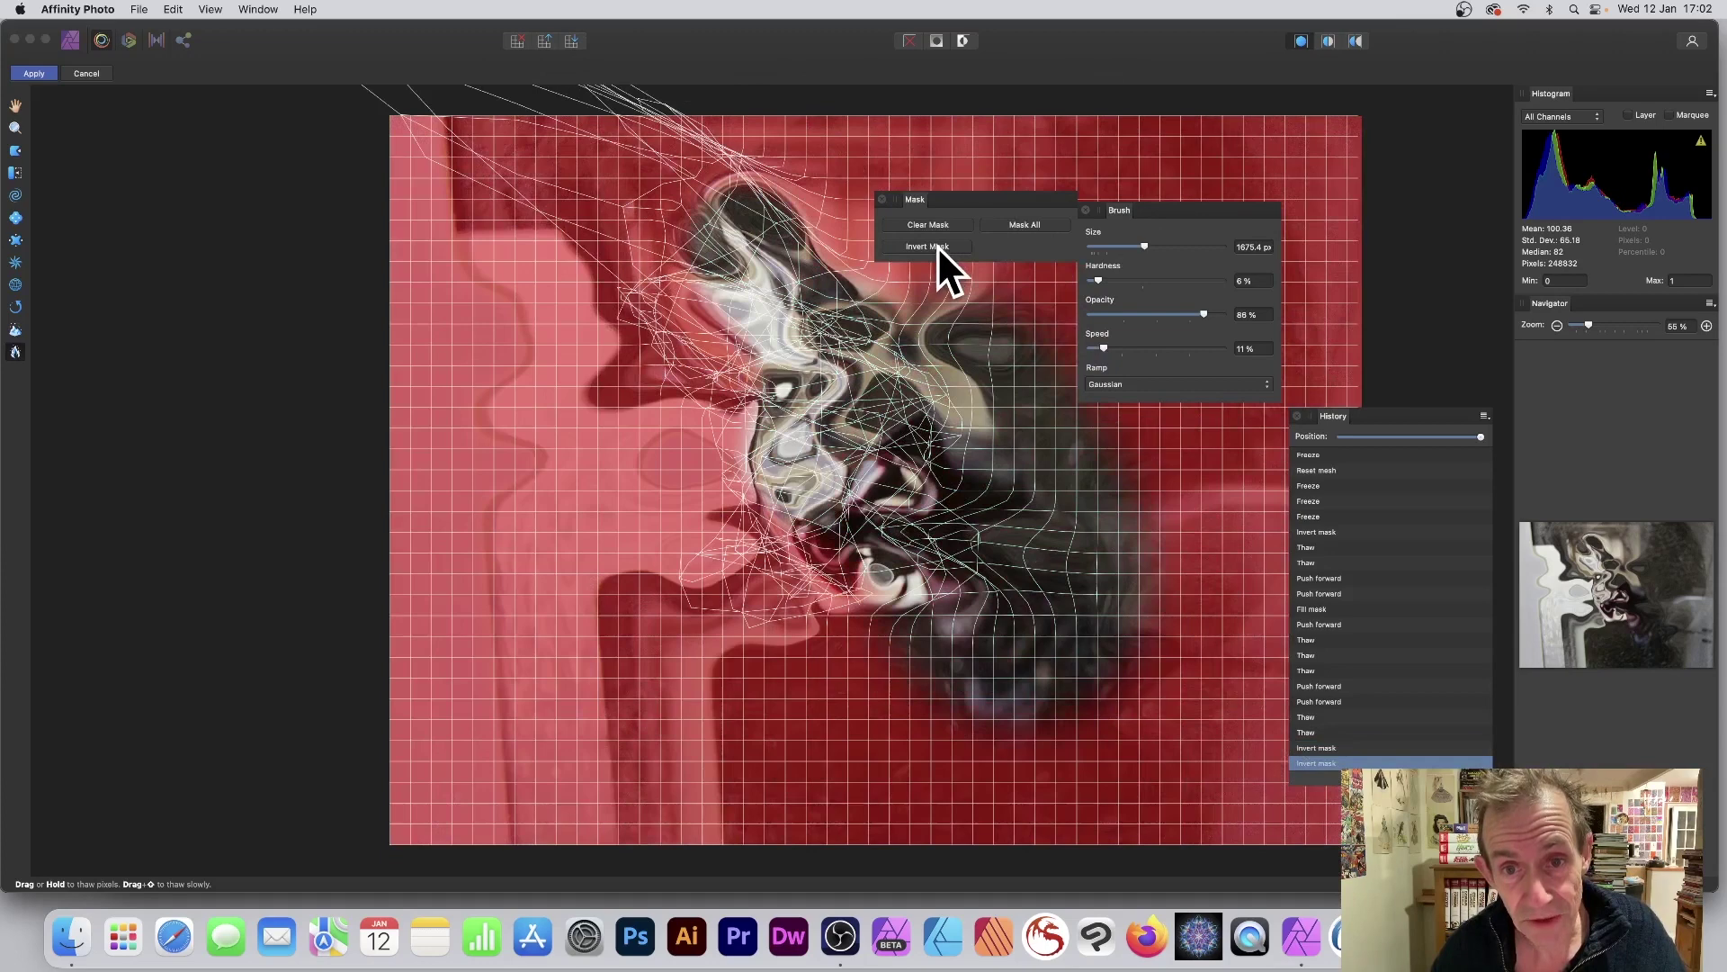
left_click(937, 245)
left_click(937, 246)
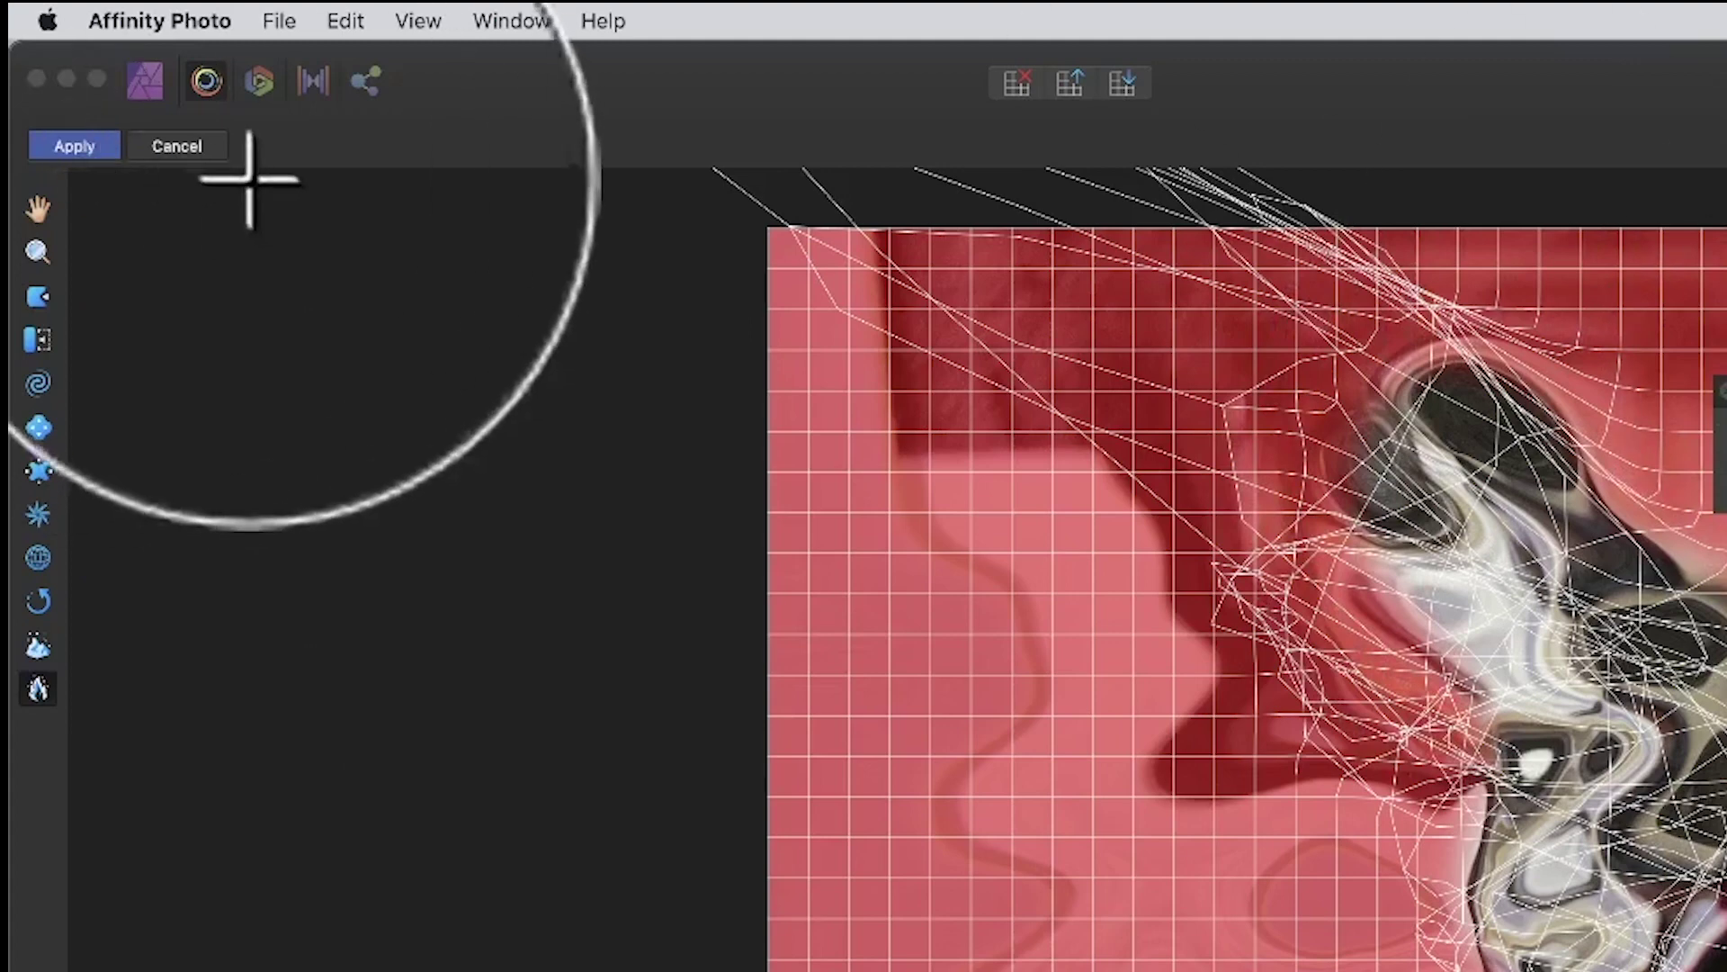
Apply the liquify changes to commit the face distortions.
left_click(76, 146)
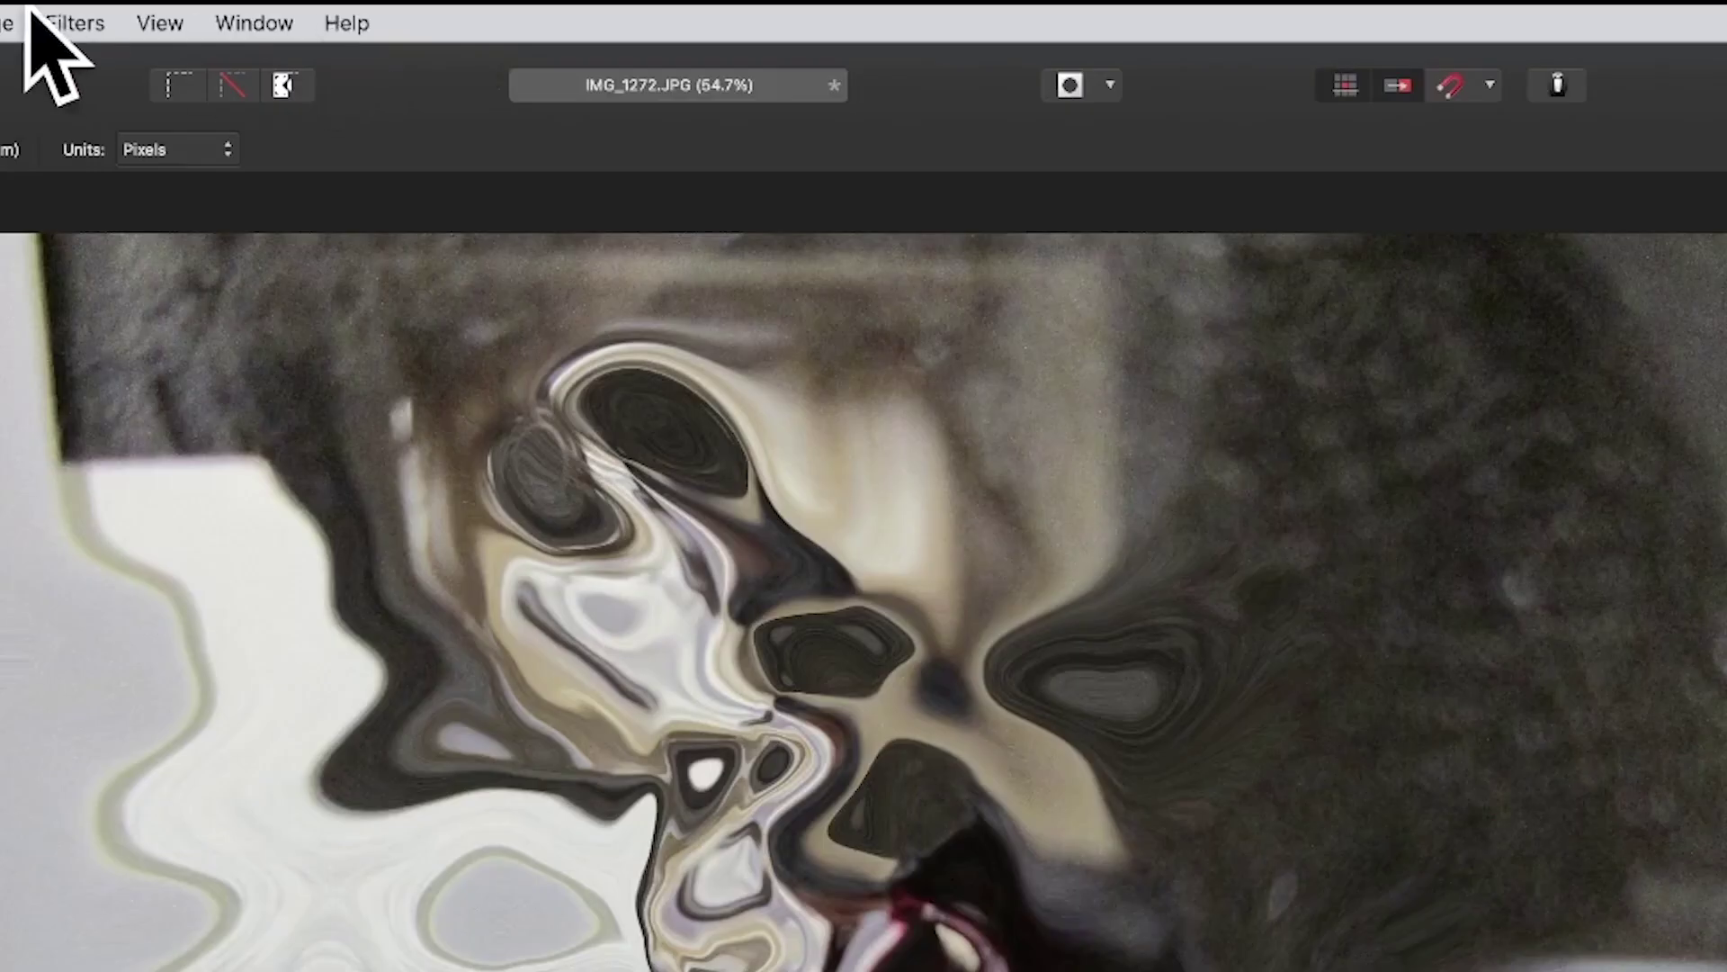
Run Filters > Repeat Liquify four times to intensify the face's swirled warping.
left_click(468, 8)
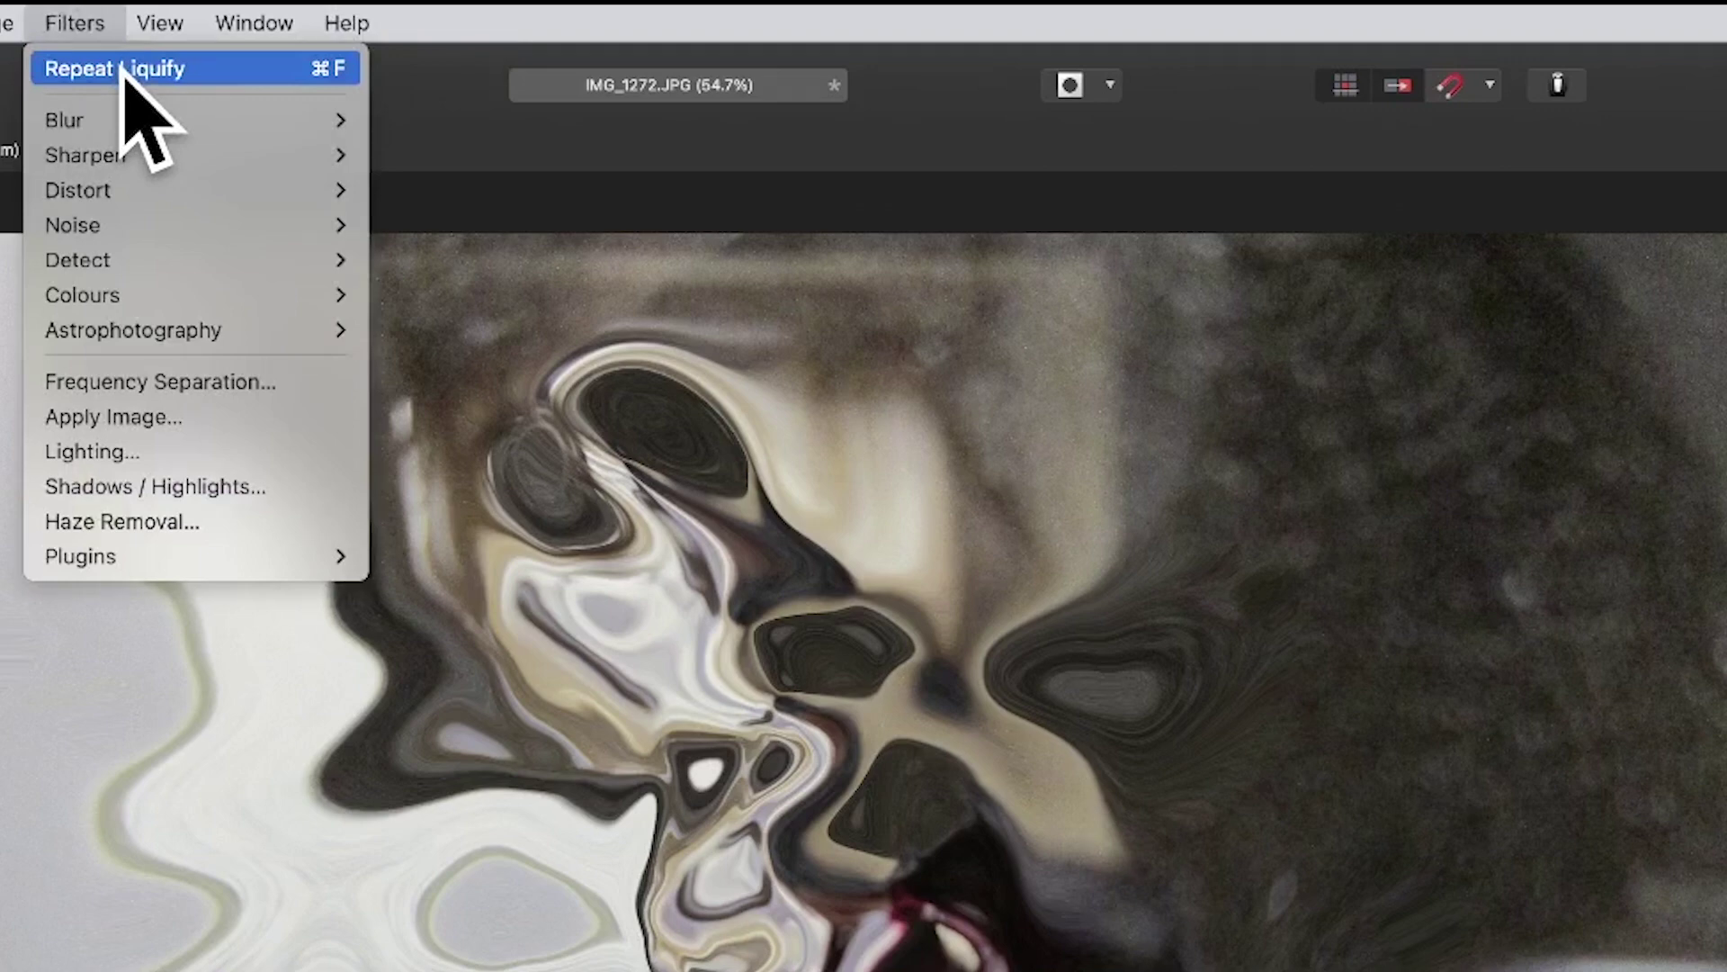
left_click(121, 70)
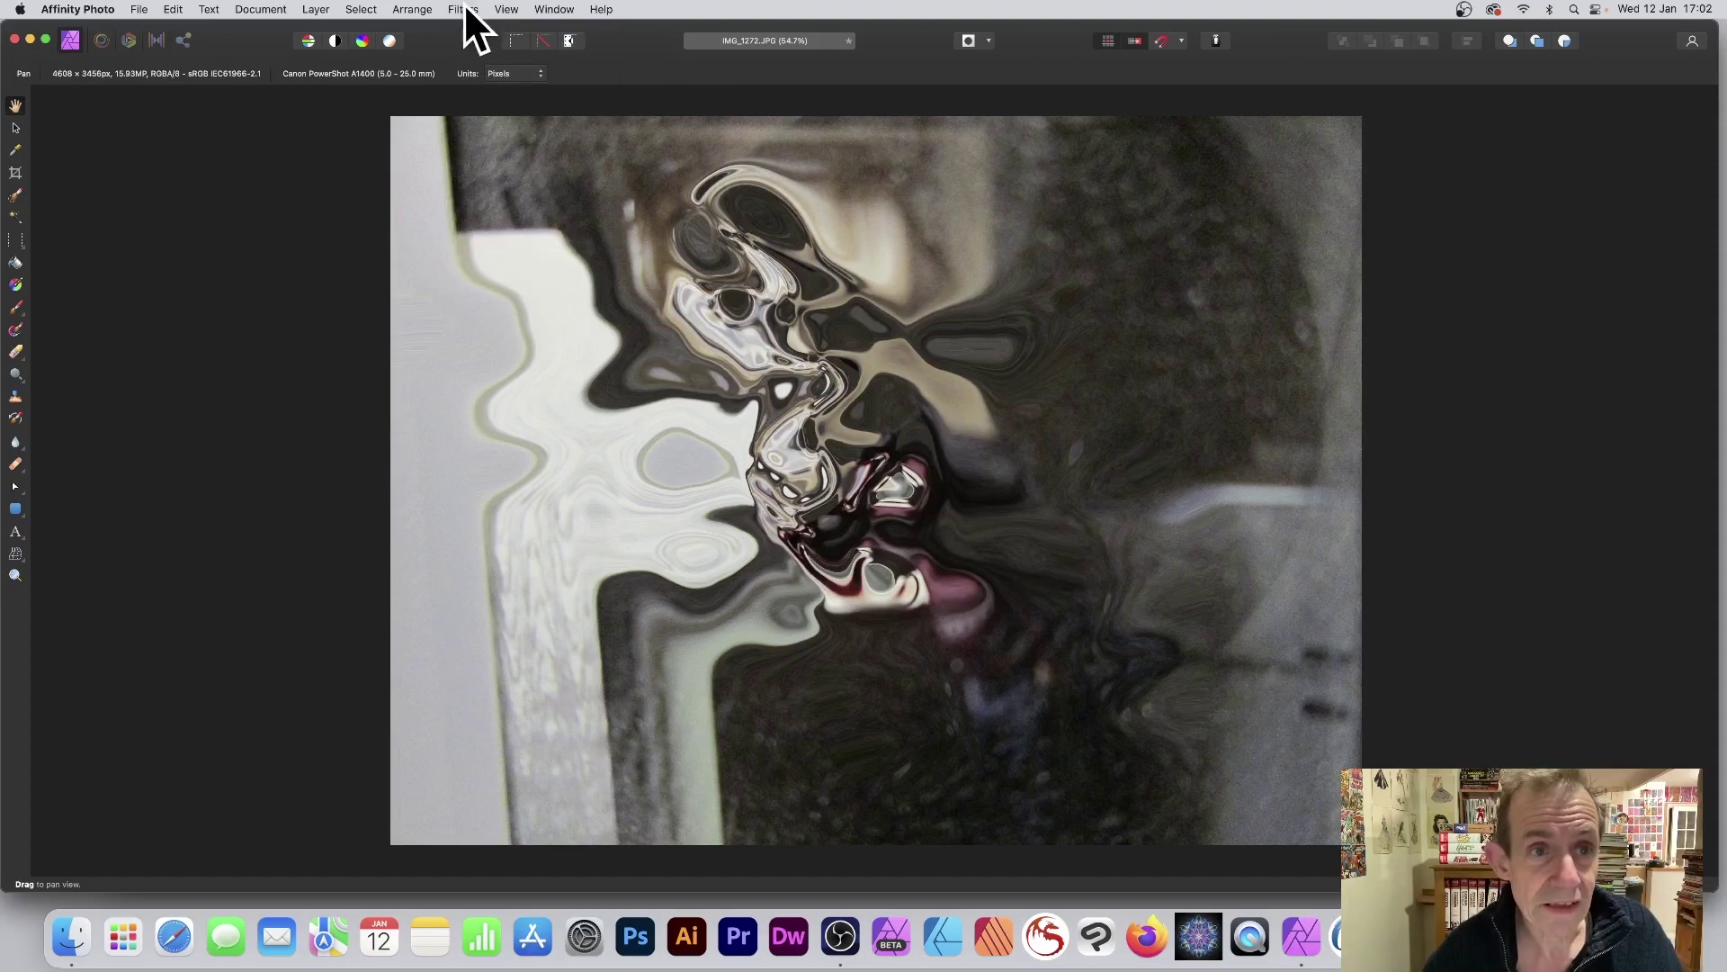
left_click(465, 11)
left_click(465, 33)
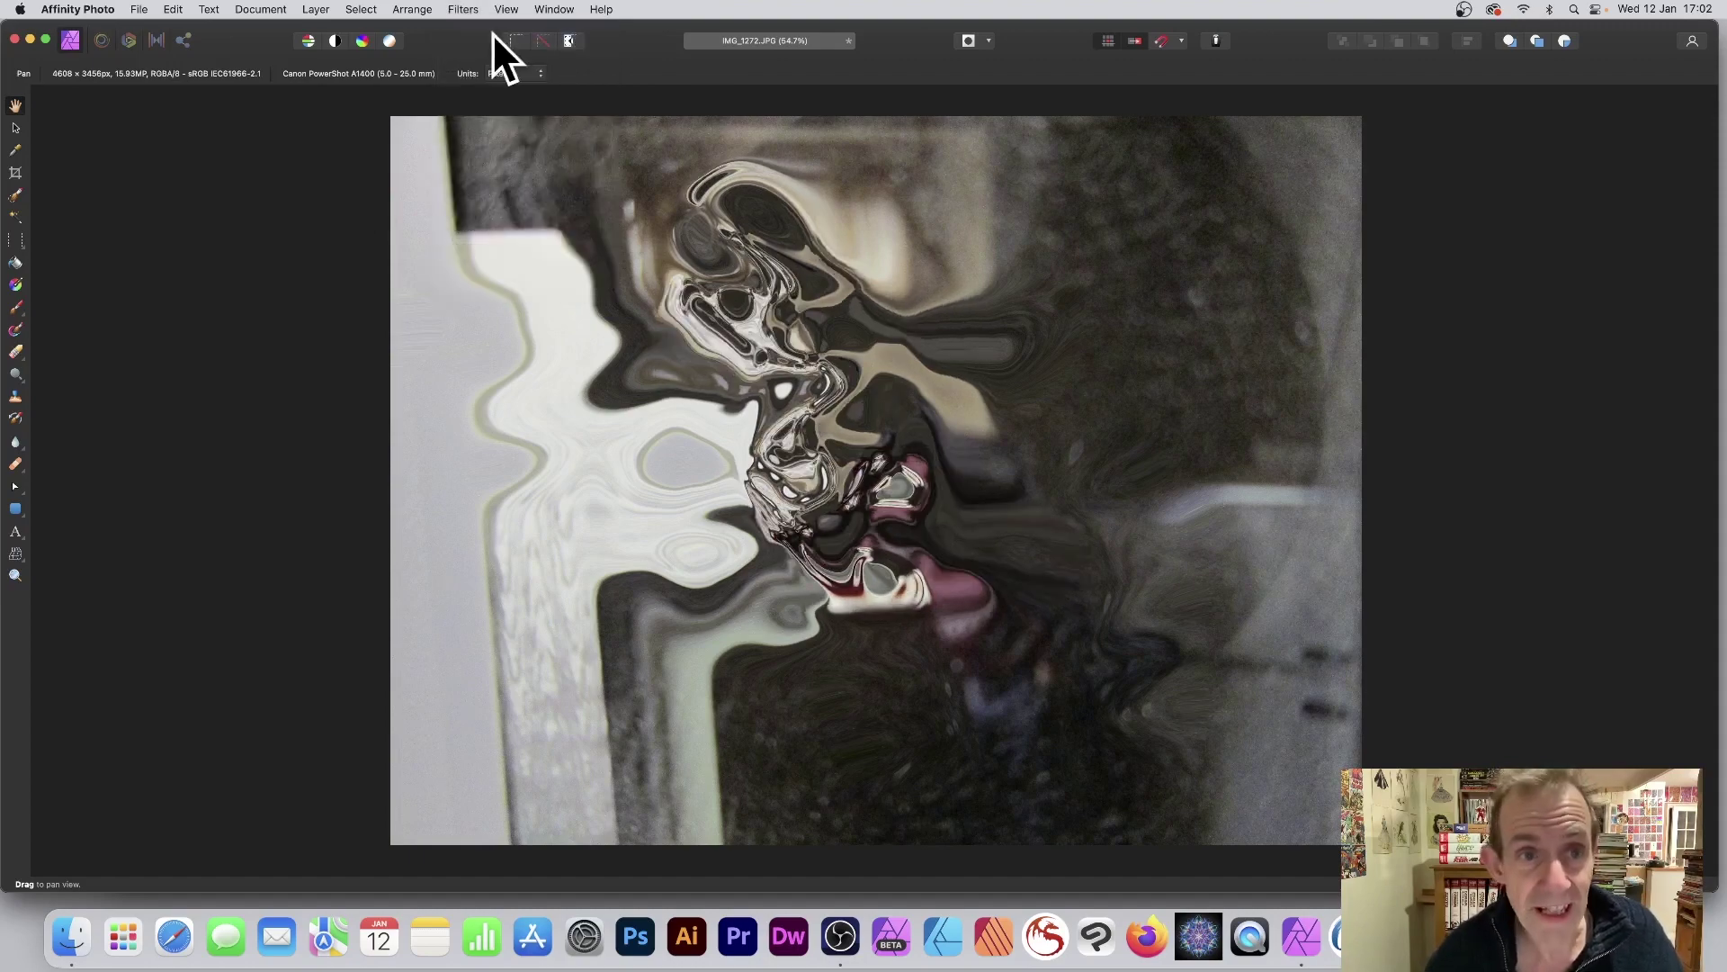
left_click(462, 9)
left_click(458, 30)
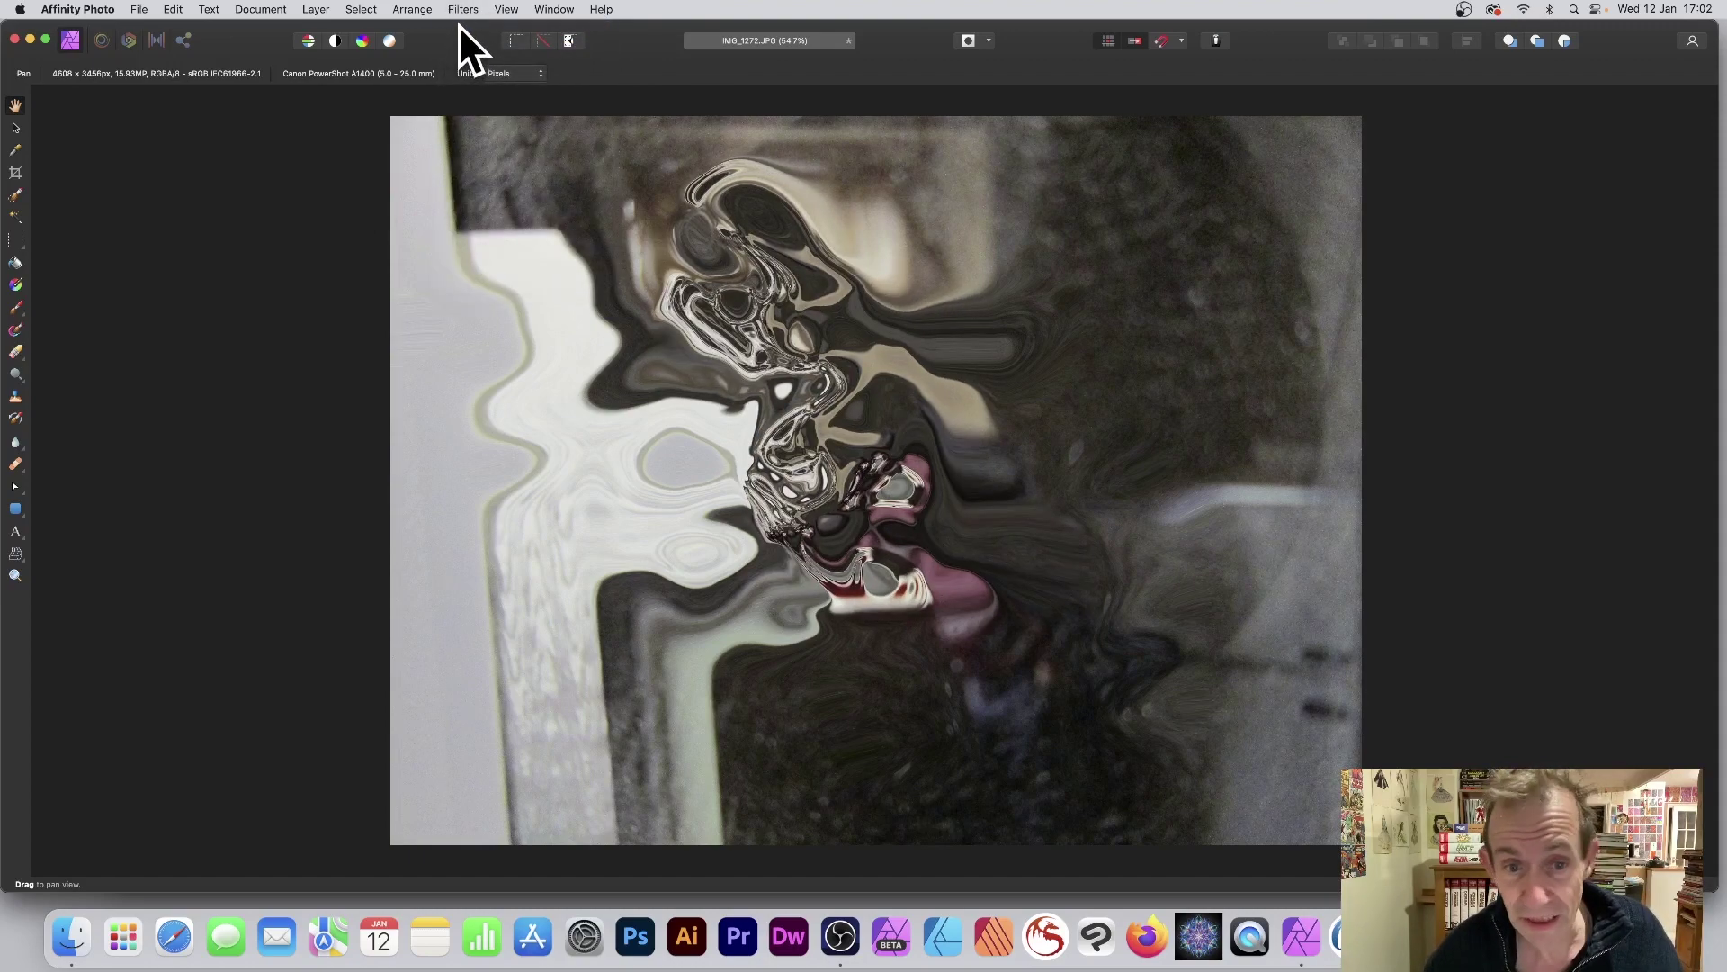
left_click(463, 32)
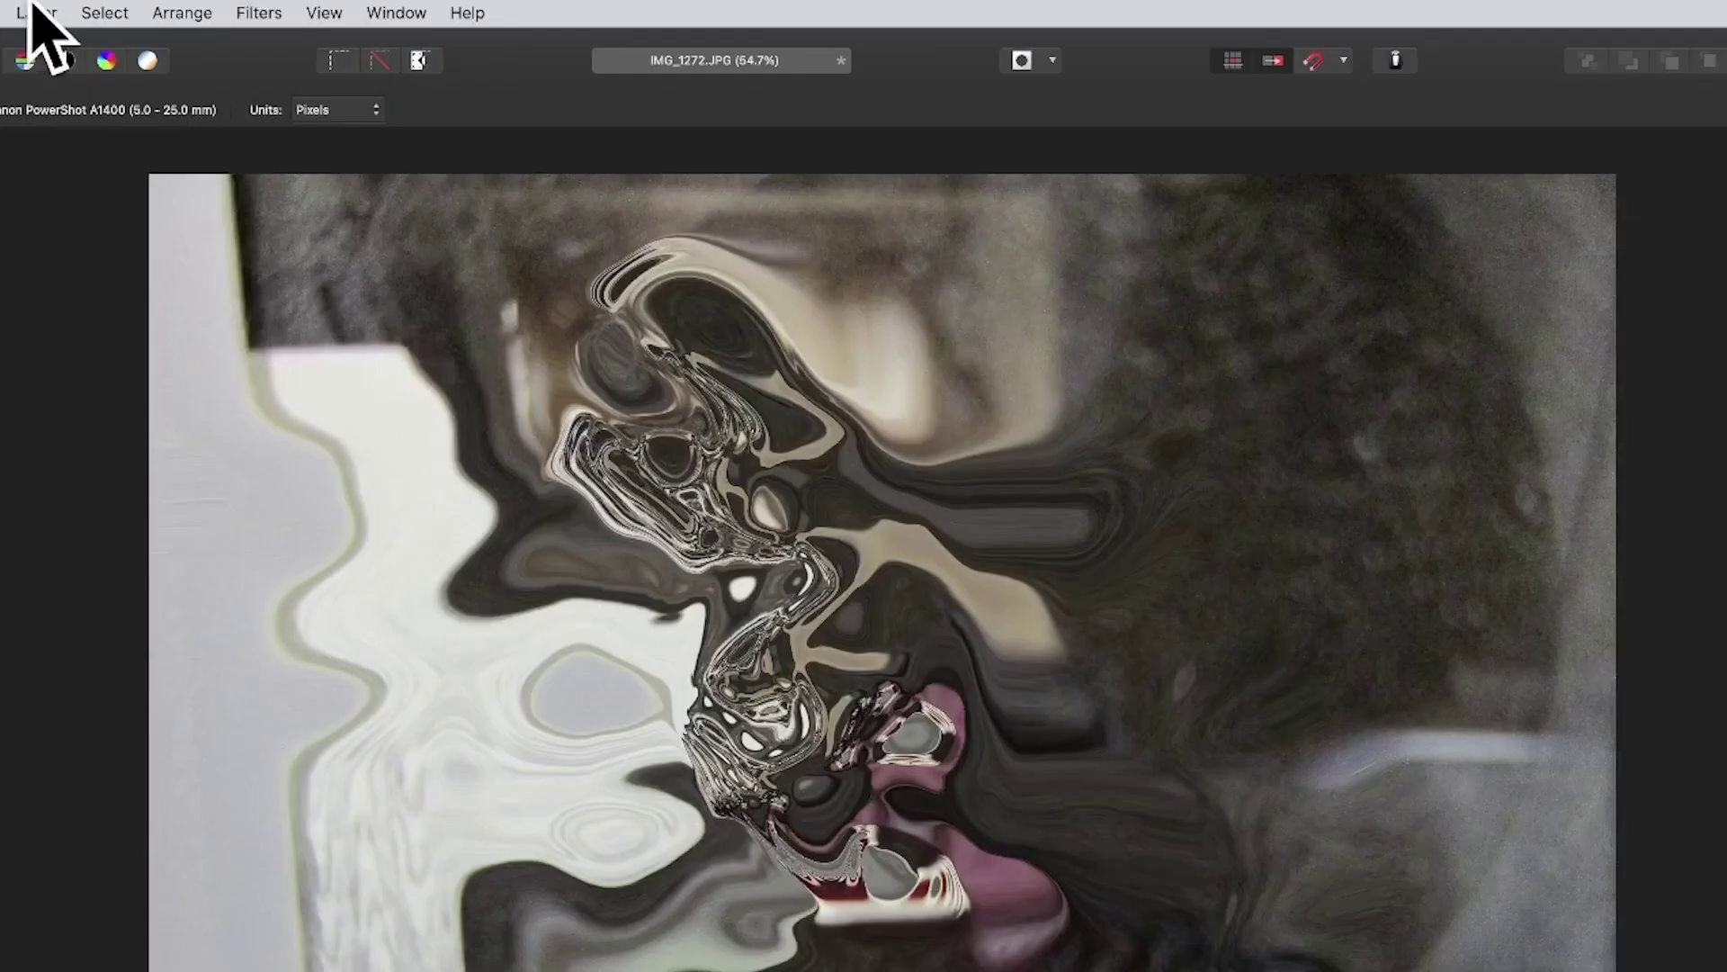
Fade the liquify to 25% with Overlay blend mode, then repeat the liquify once more.
left_click(316, 9)
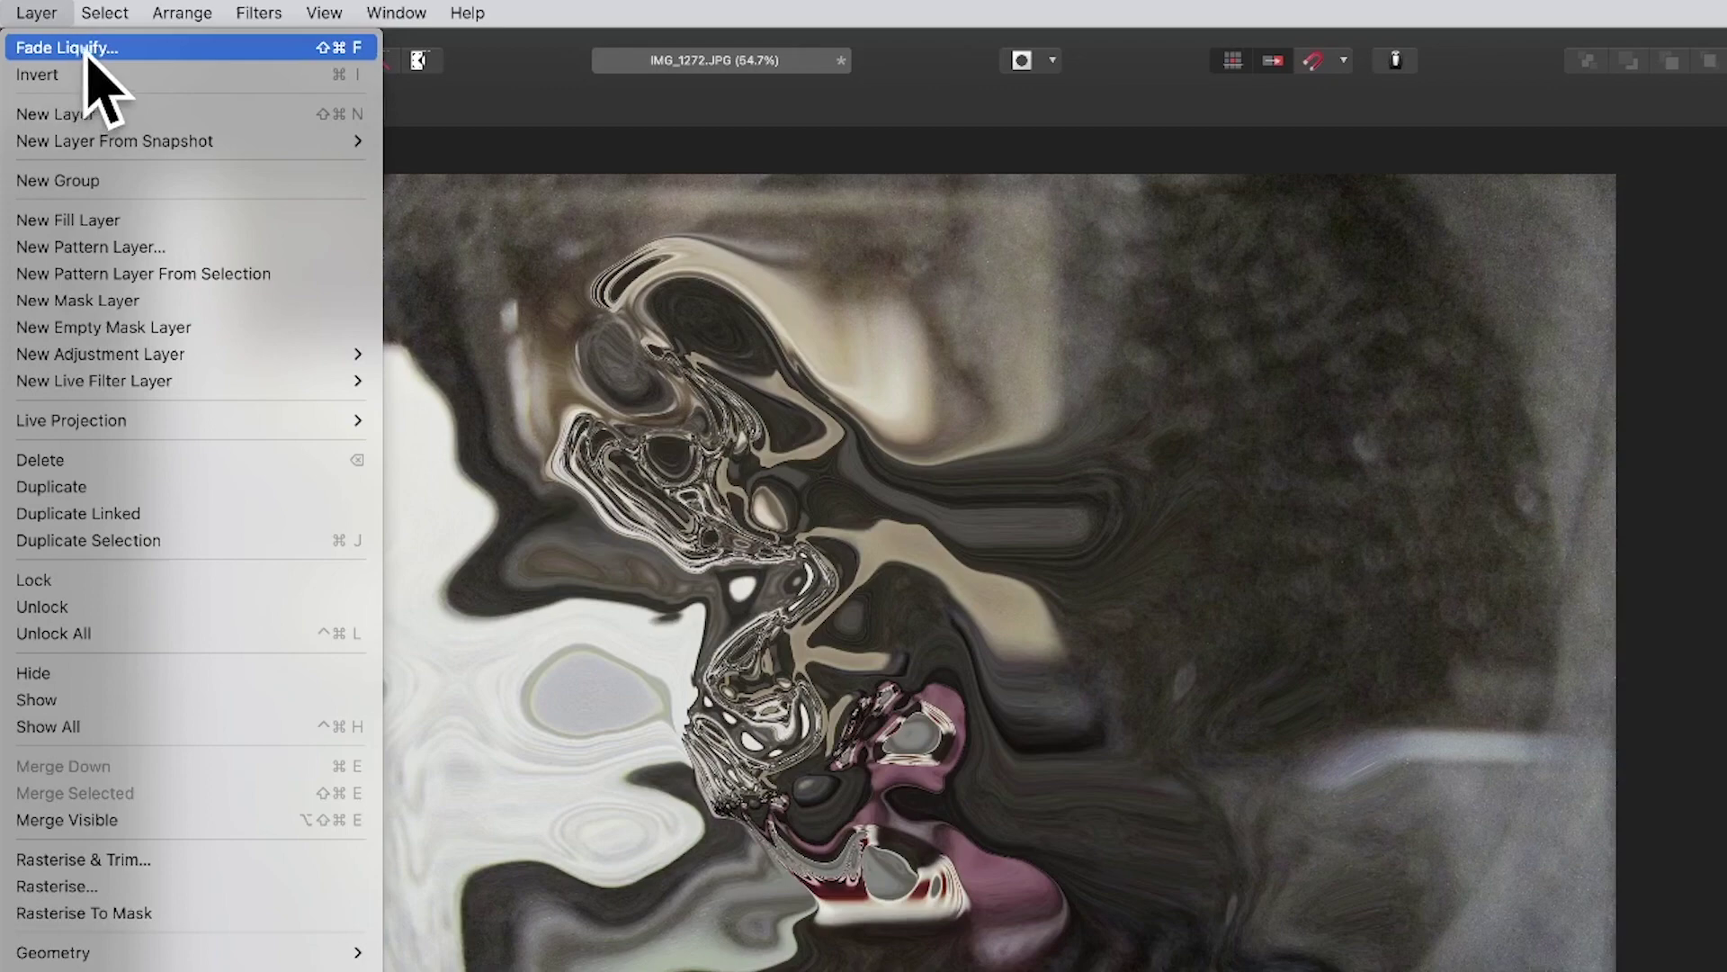
left_click(88, 49)
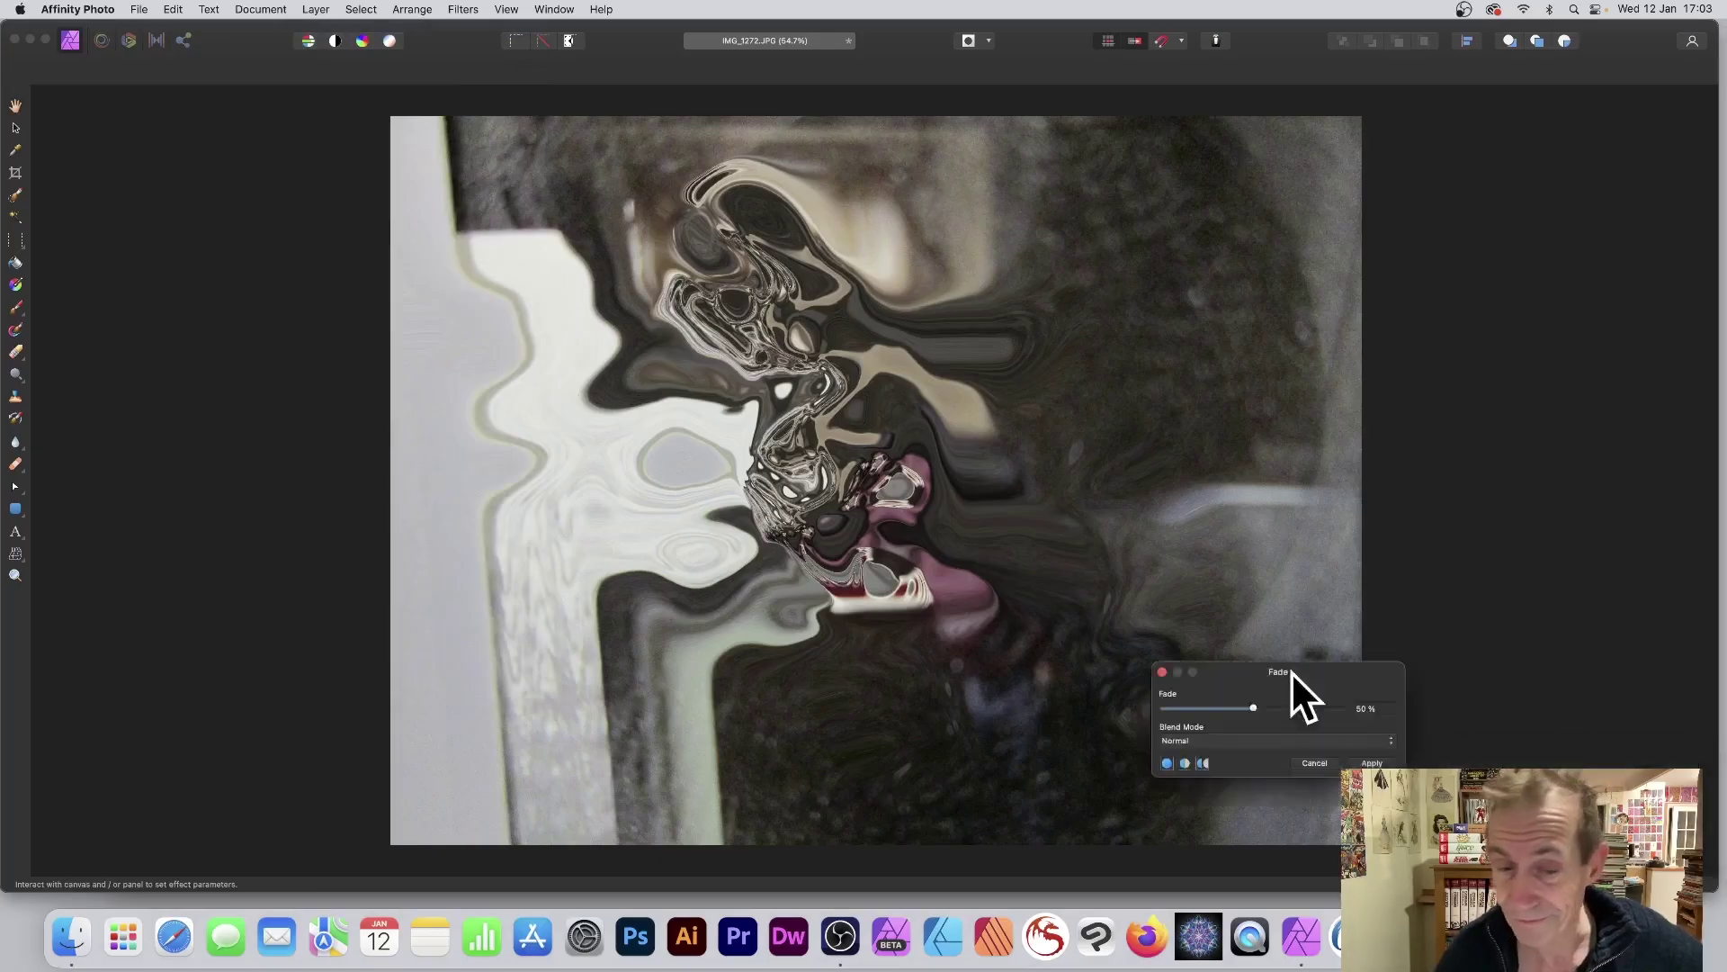
left_click_drag(1293, 676, 653, 354)
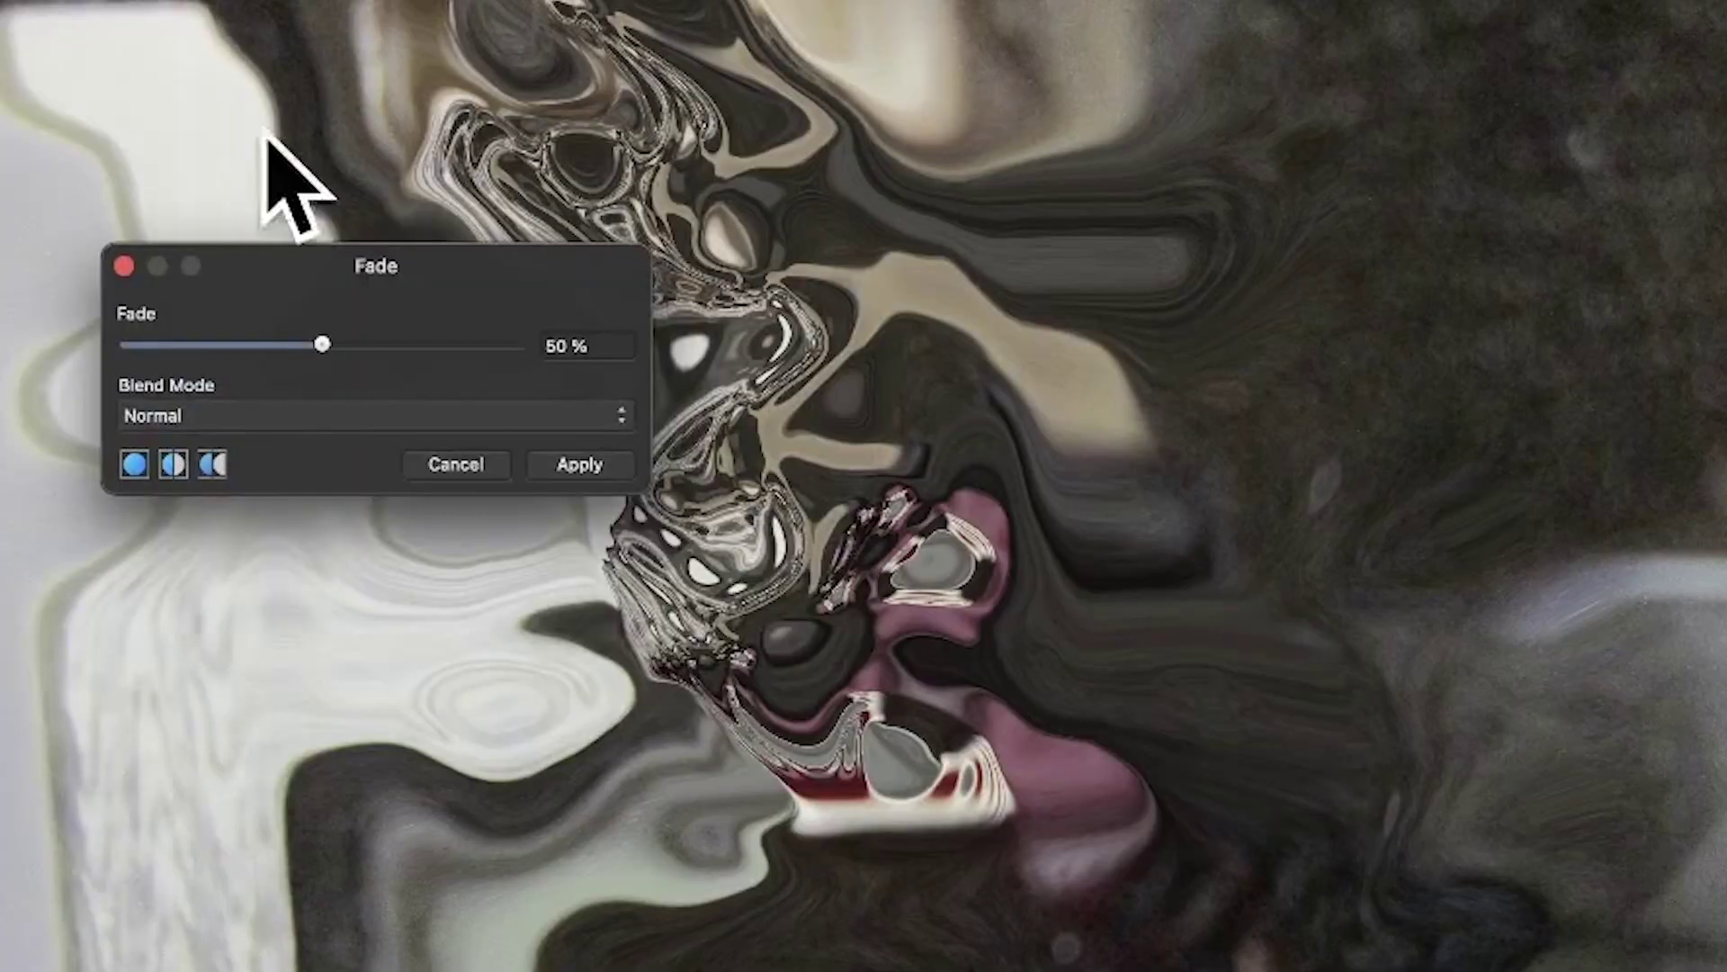
left_click(393, 416)
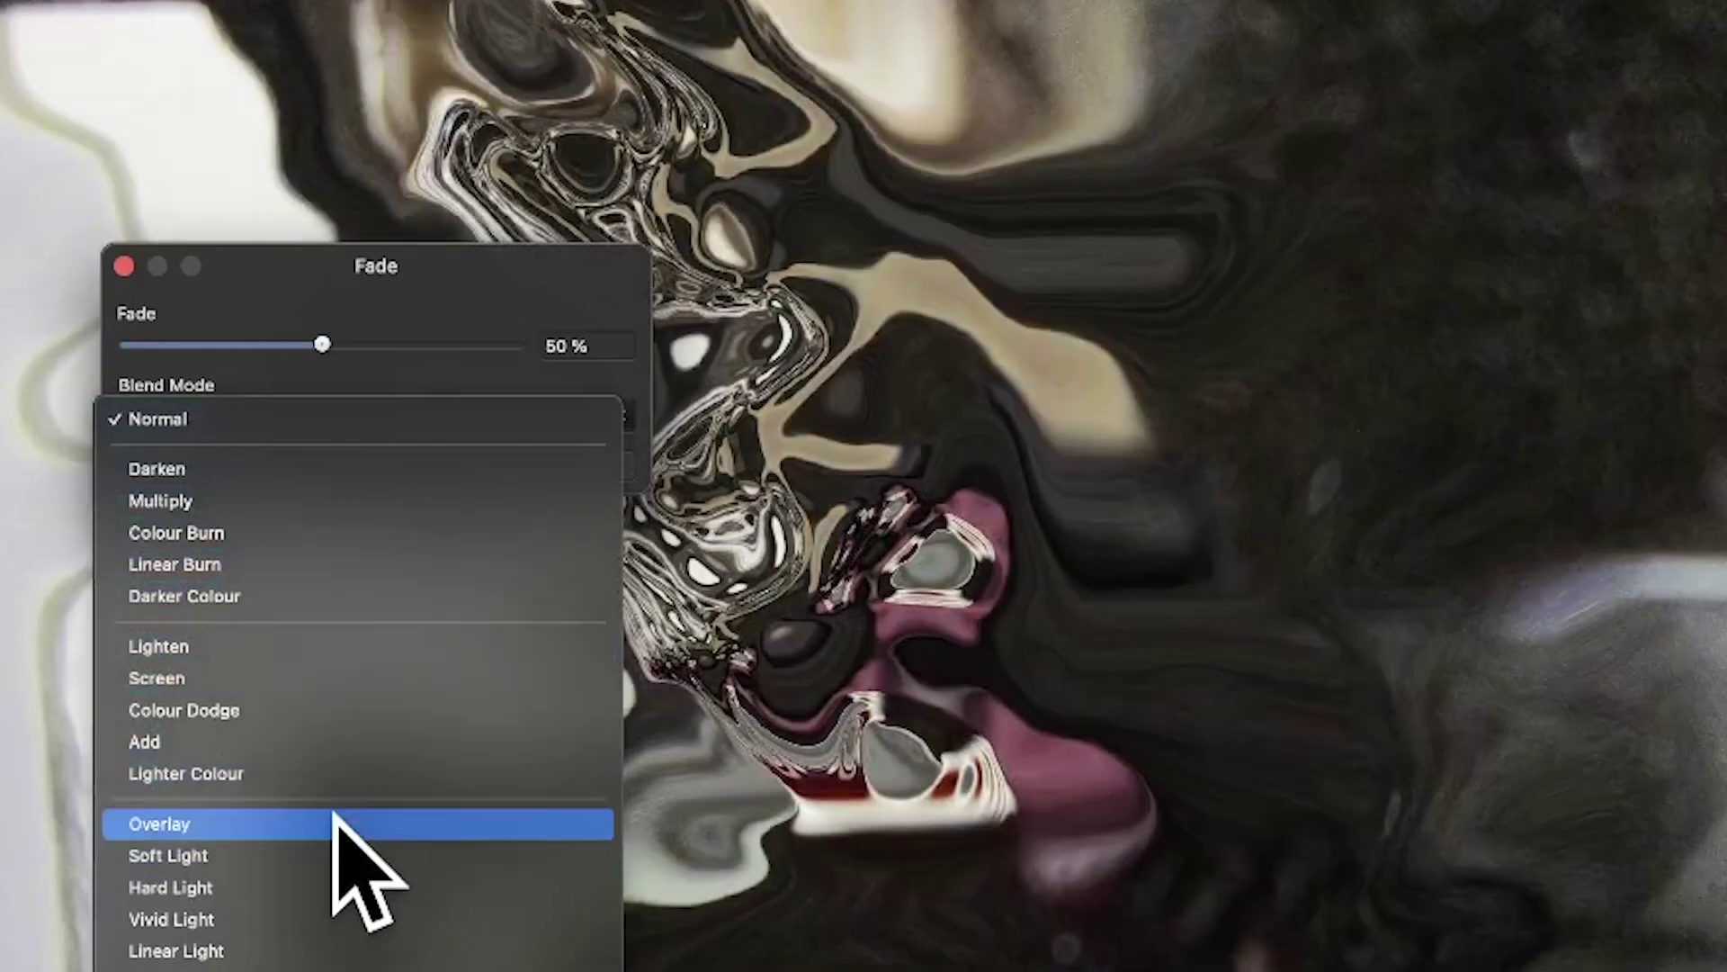
left_click(347, 824)
left_click(419, 346)
left_click_drag(419, 346, 232, 347)
left_click_drag(356, 345, 223, 345)
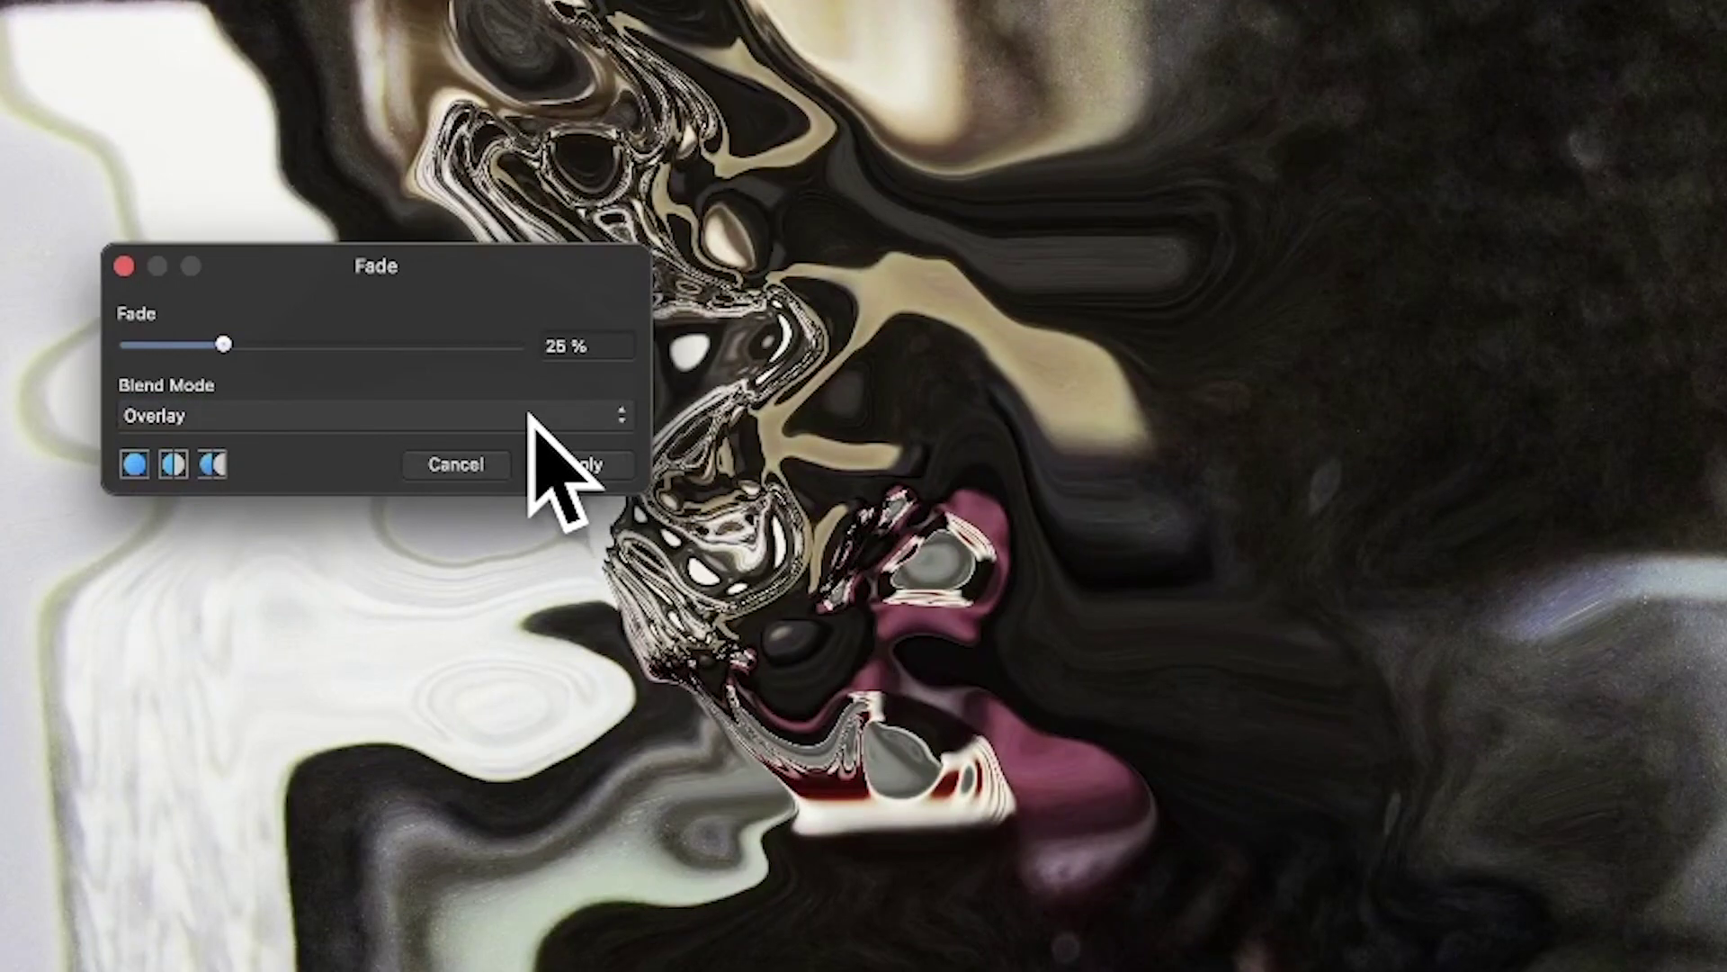
left_click(430, 415)
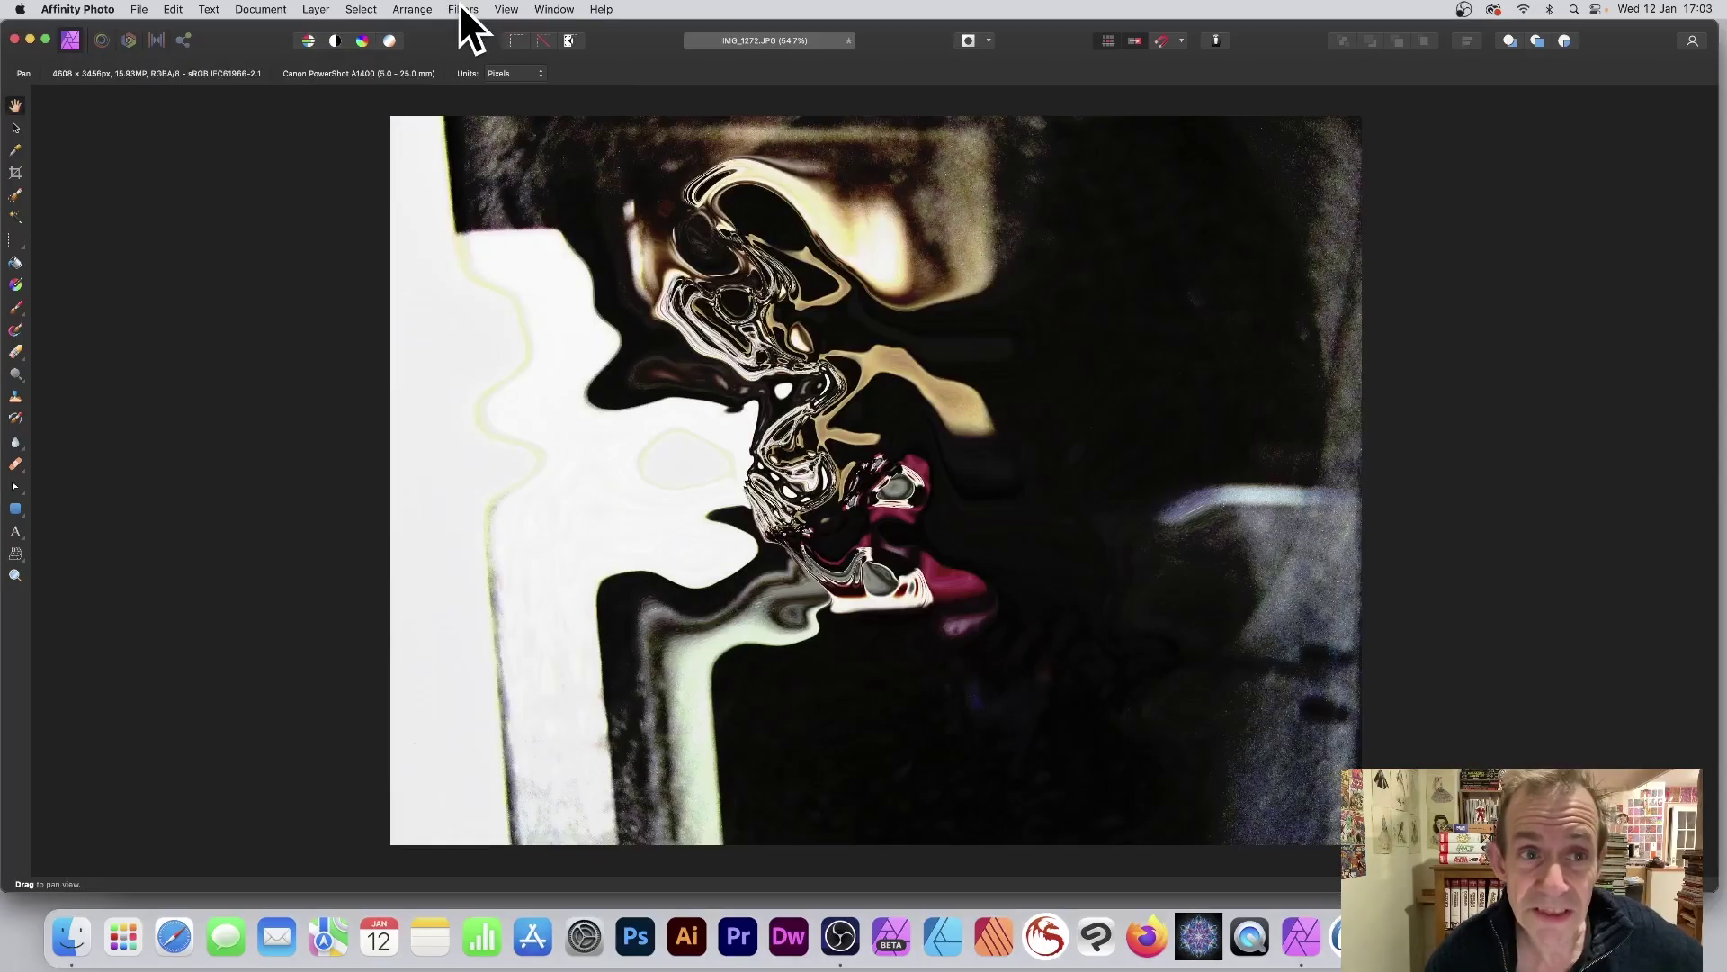
left_click(463, 9)
left_click(465, 33)
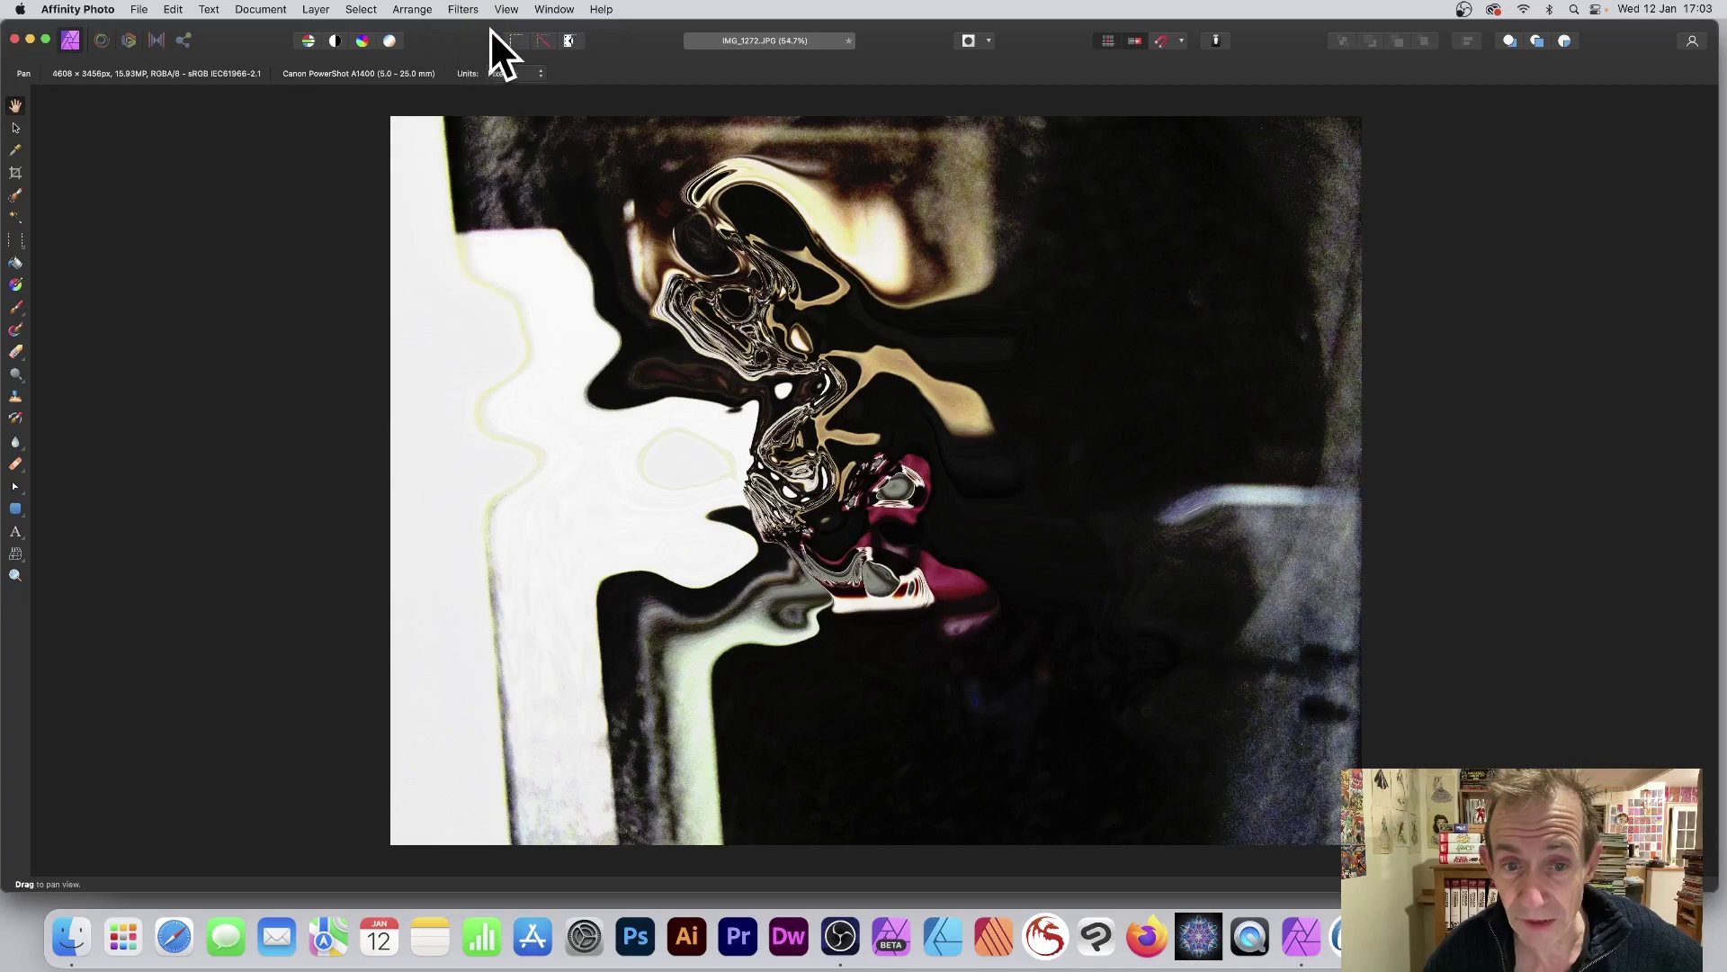